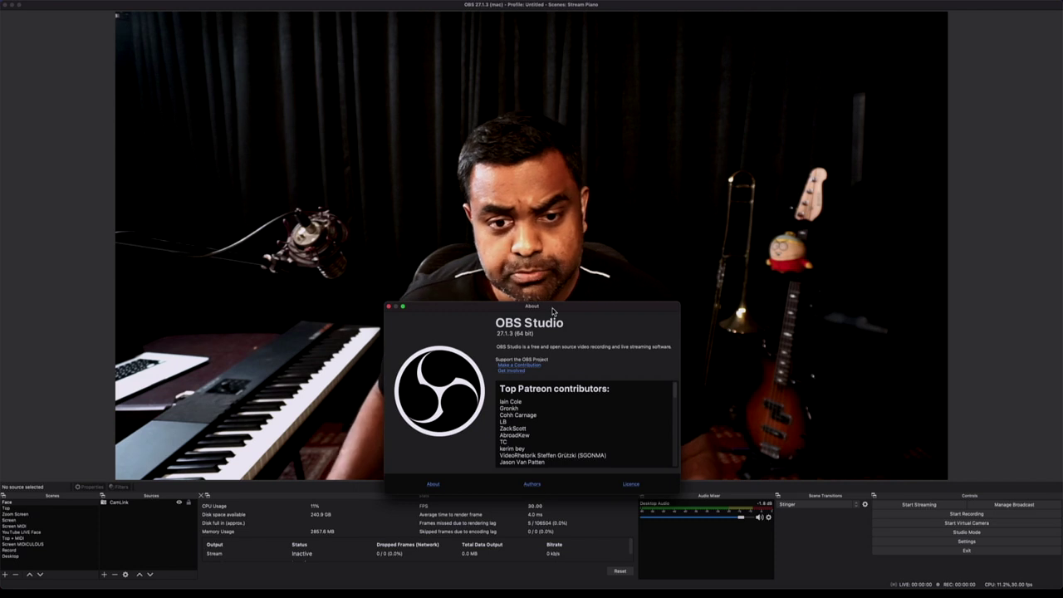
Step: Move the About OBS window higher on the screen
left_click_drag(553, 312, 542, 158)
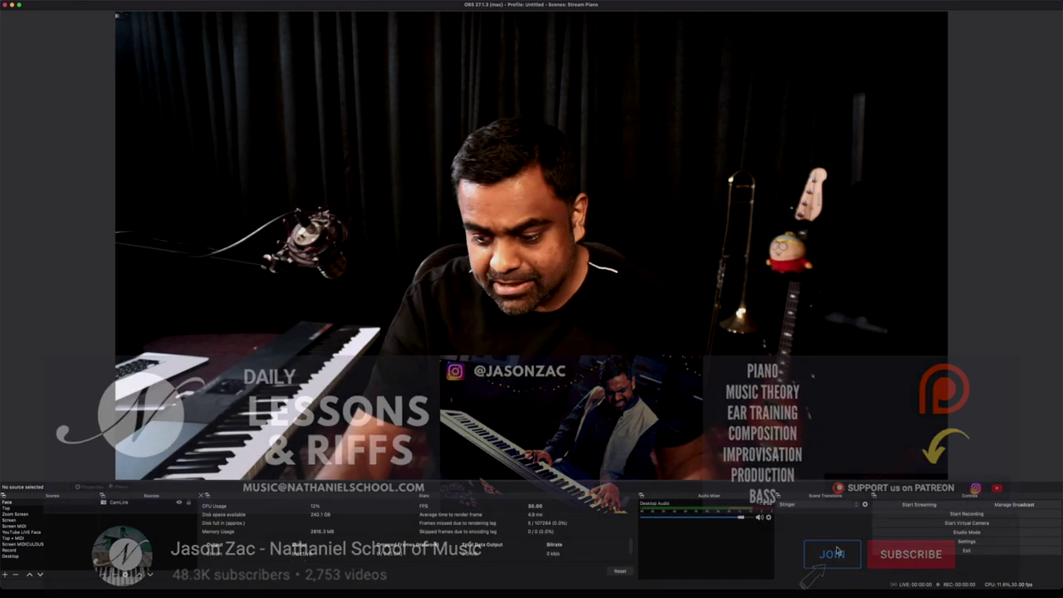
Step: Switch to the whiteboard, face cam and keyboard scene with hotkey 2
key("2")
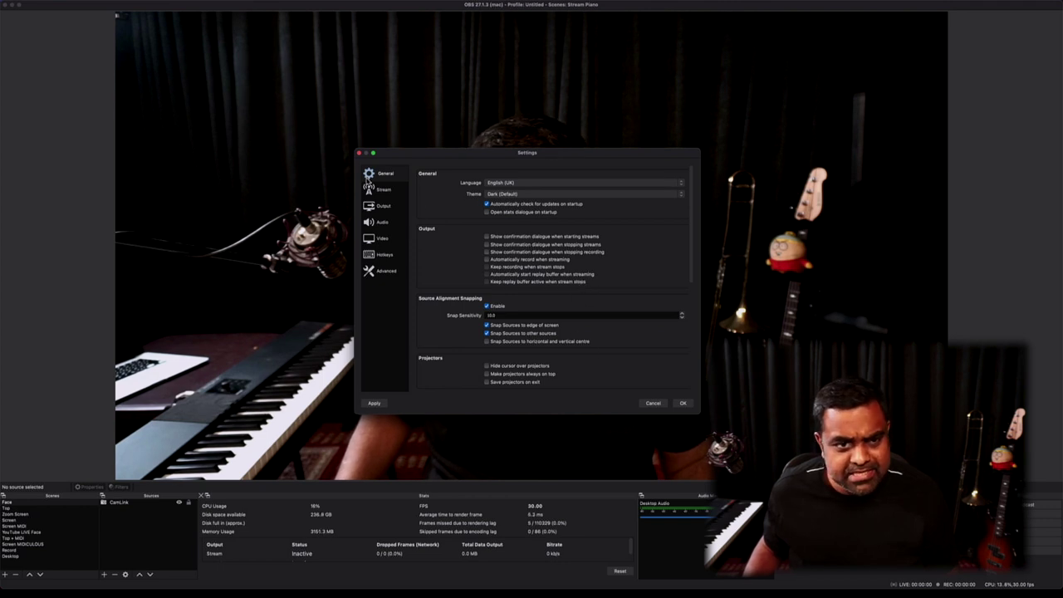
left_click(383, 191)
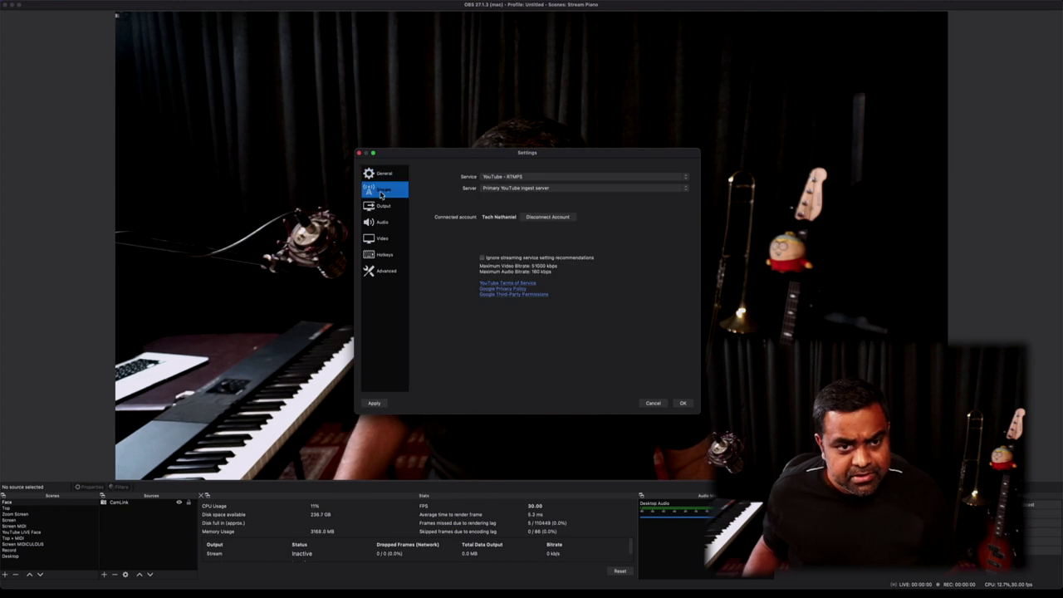
left_click(510, 191)
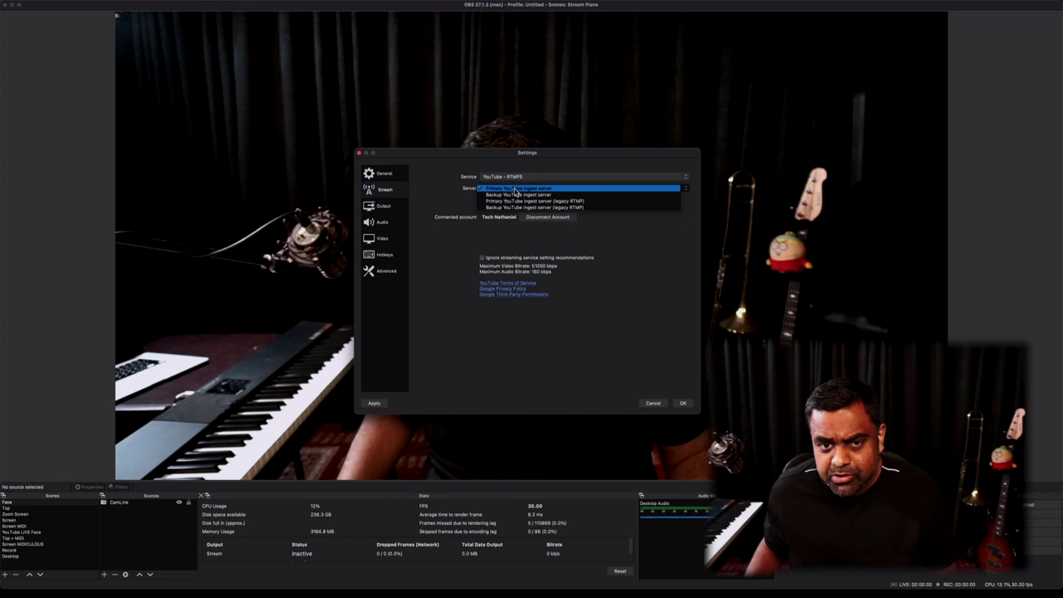
left_click(515, 189)
left_click(525, 177)
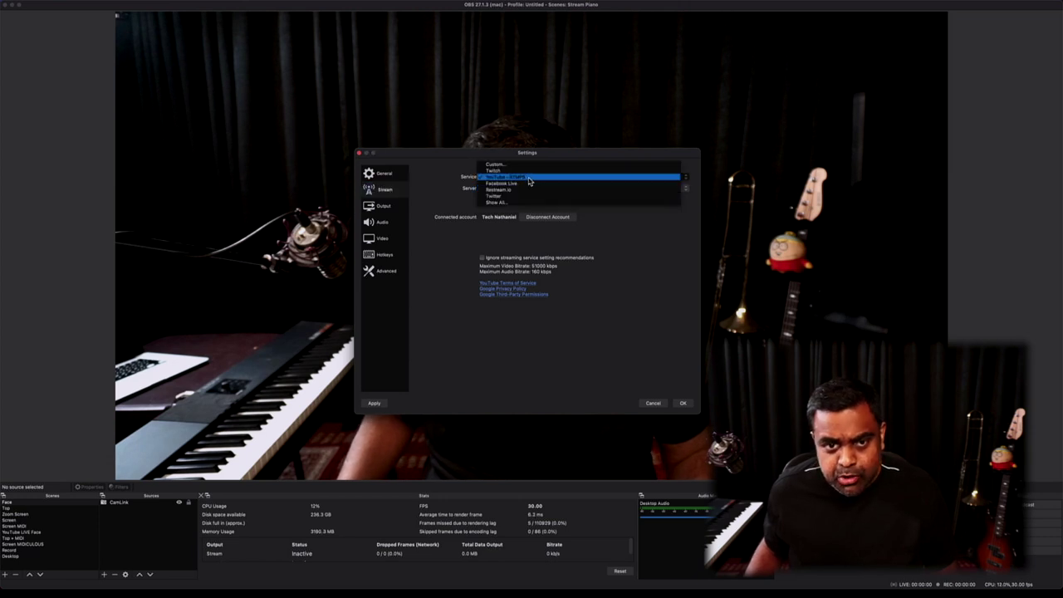
left_click(525, 180)
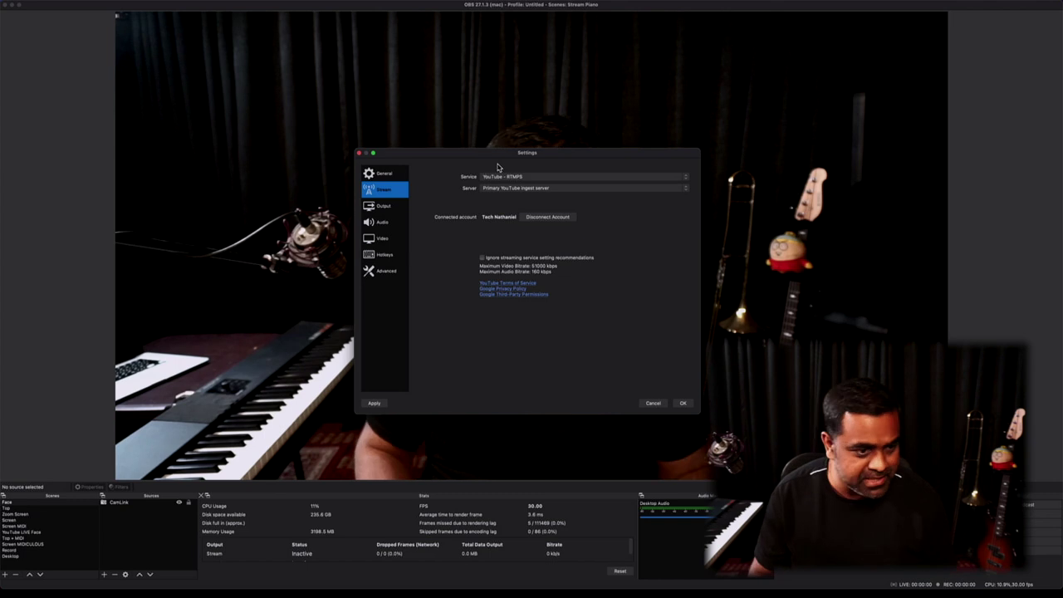
Step: On the Output page, switch Output Mode to Simple and back to Advanced
left_click(391, 208)
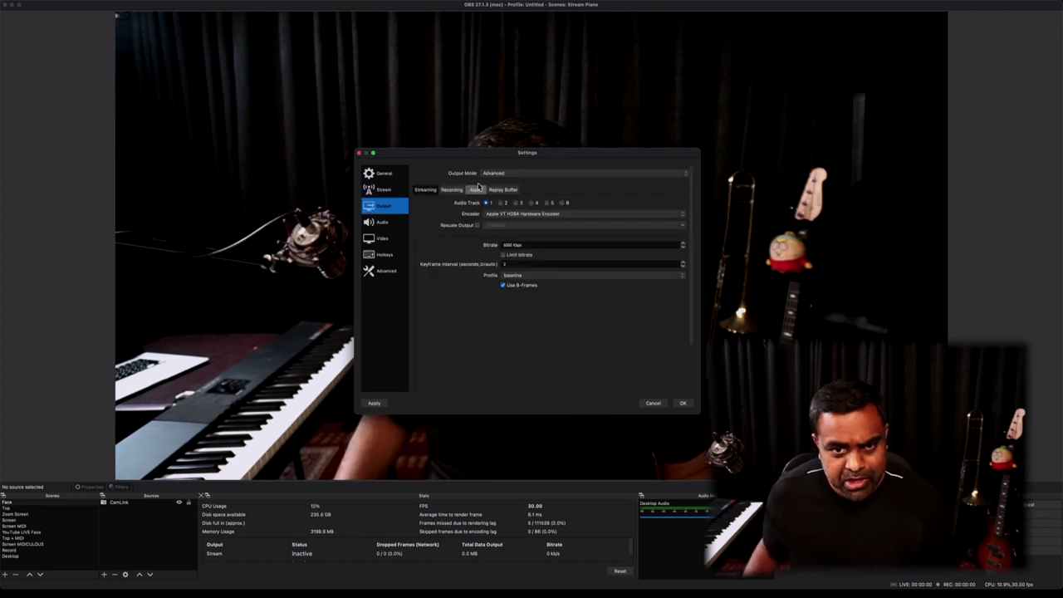
left_click(510, 174)
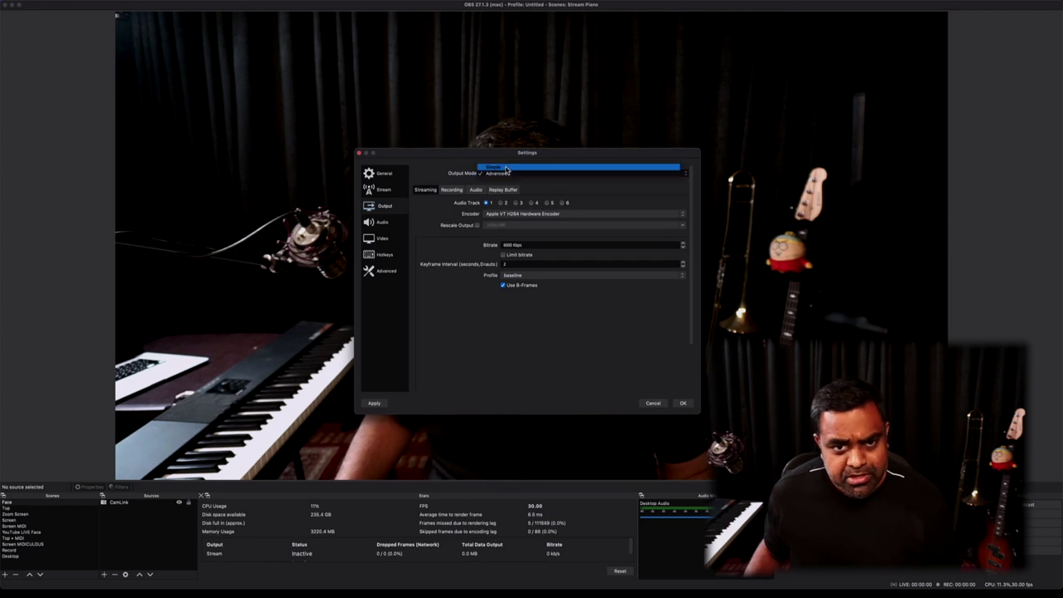
left_click(507, 169)
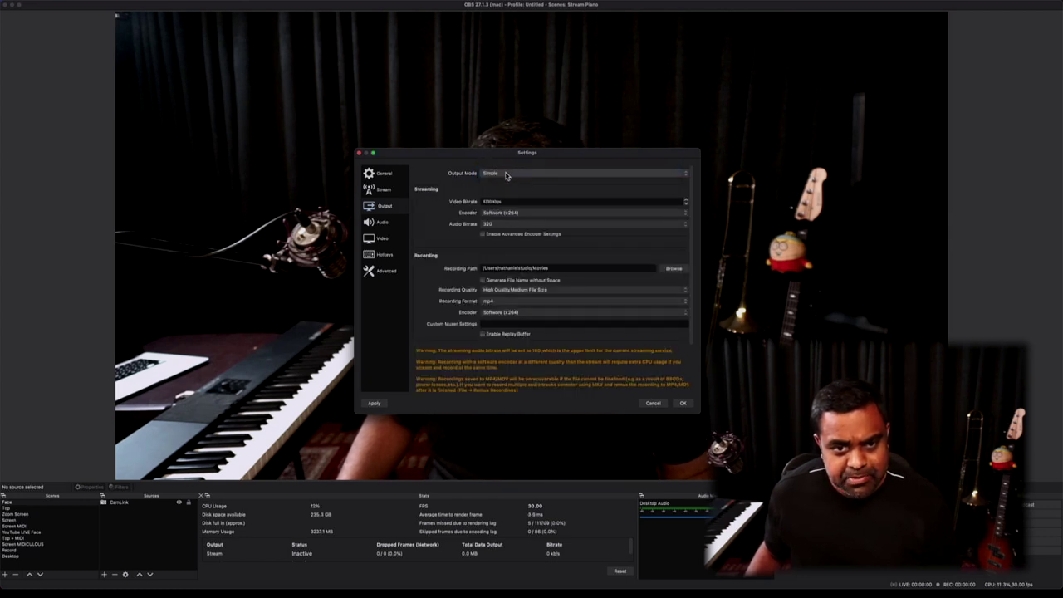
left_click(510, 174)
left_click(504, 181)
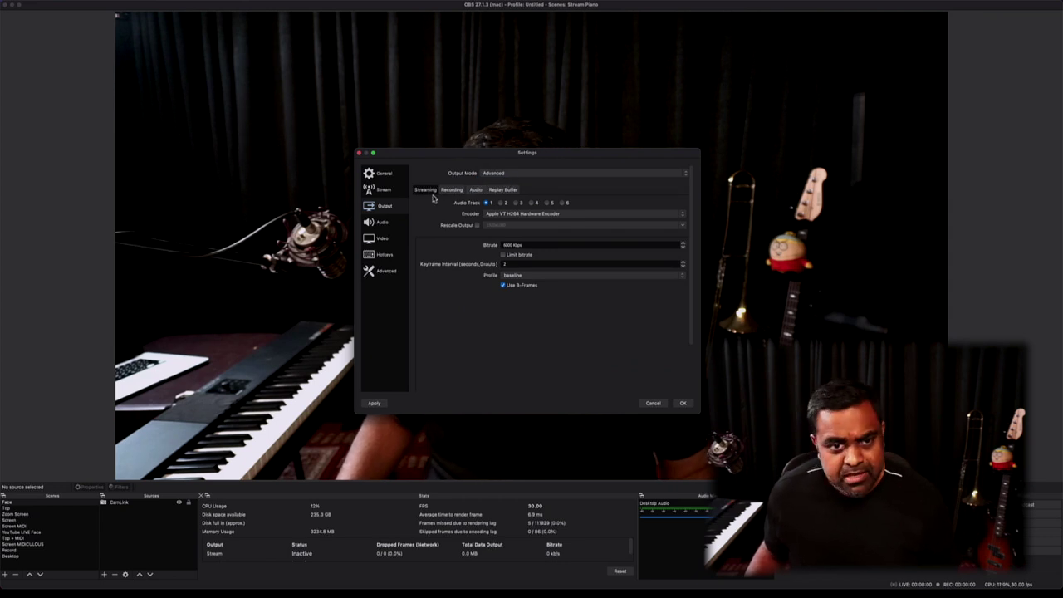
Step: Browse the Recording, Audio and Replay Buffer tabs, keeping the Apple VT H264 Hardware Encoder for streaming
left_click(458, 193)
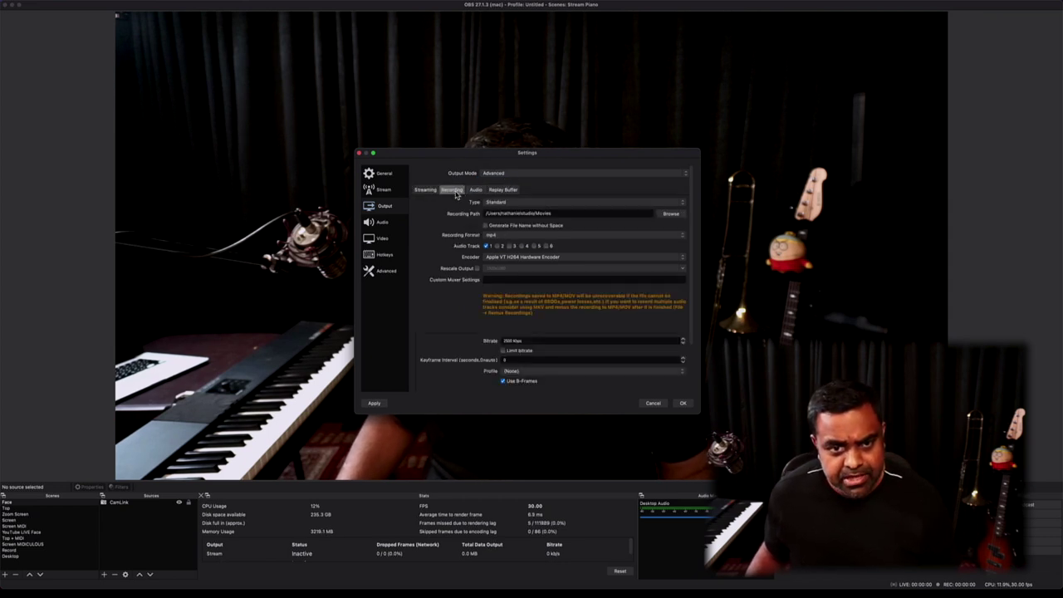
left_click(476, 191)
left_click(499, 192)
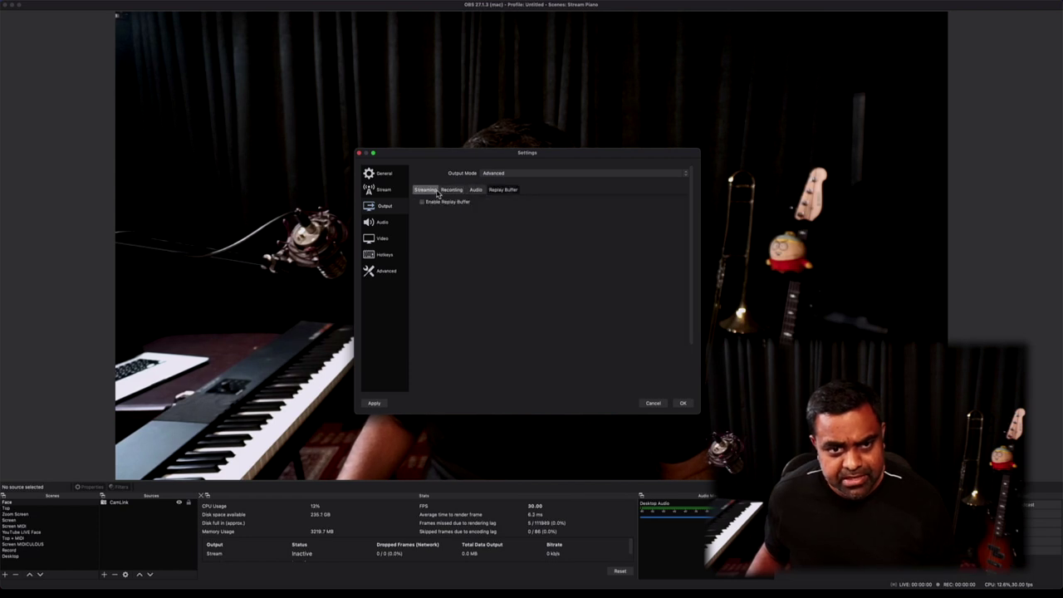
left_click(427, 191)
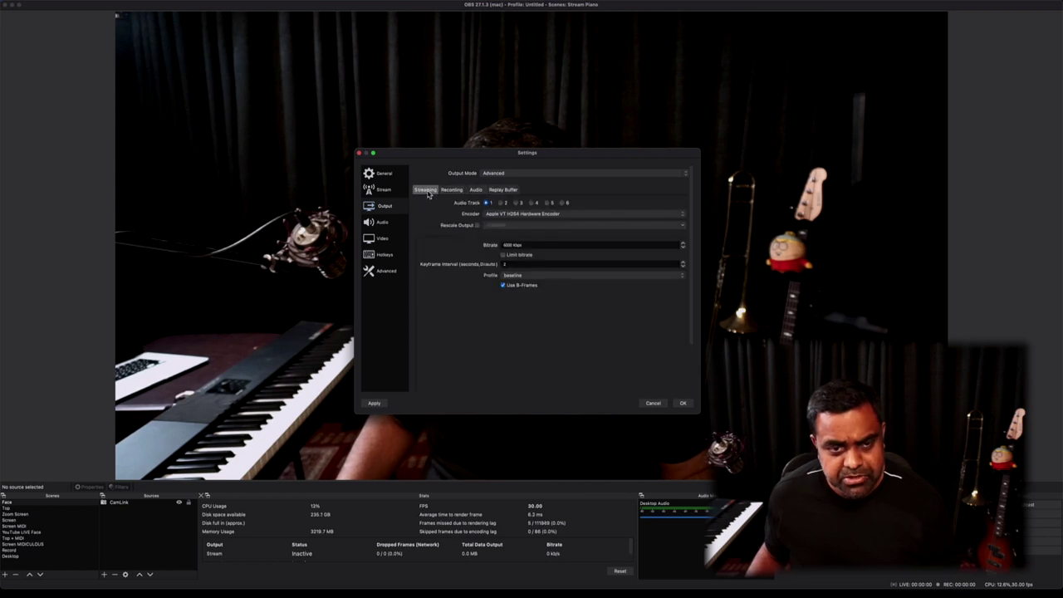
left_click(513, 214)
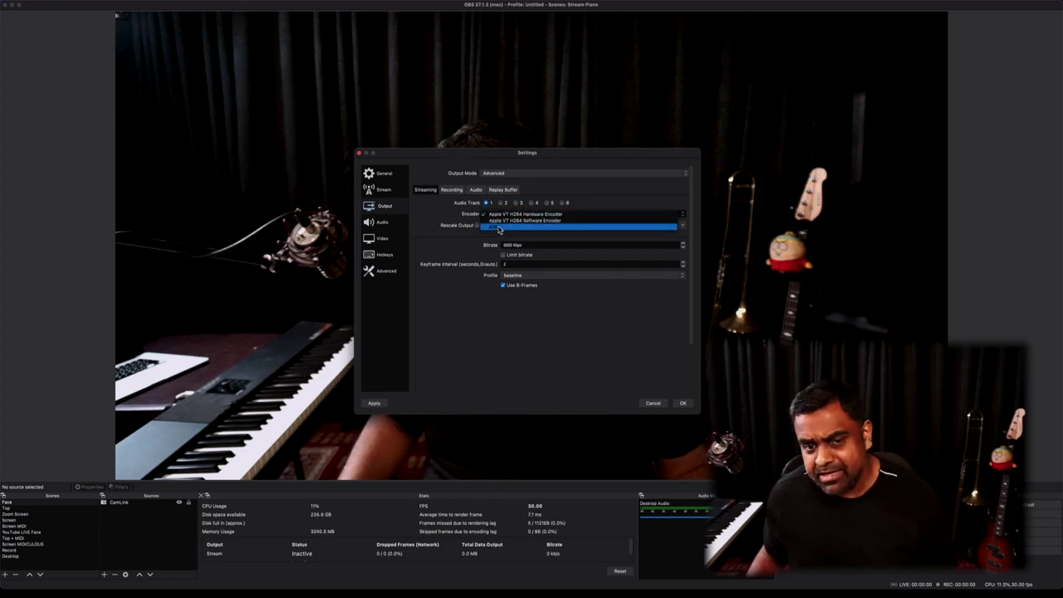
left_click(429, 216)
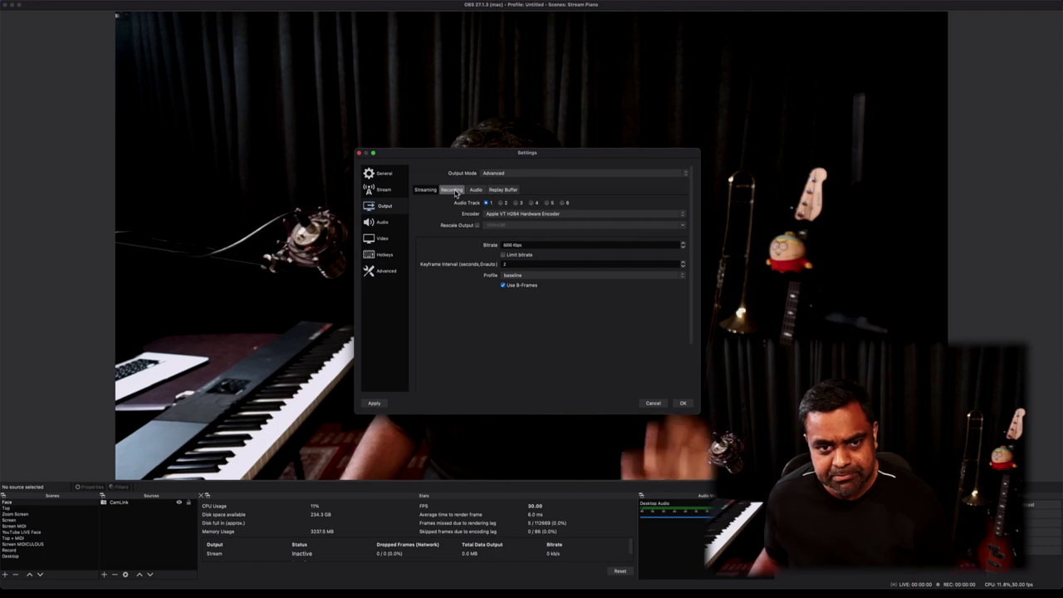
Step: Keep the recording format set to mp4
left_click(452, 189)
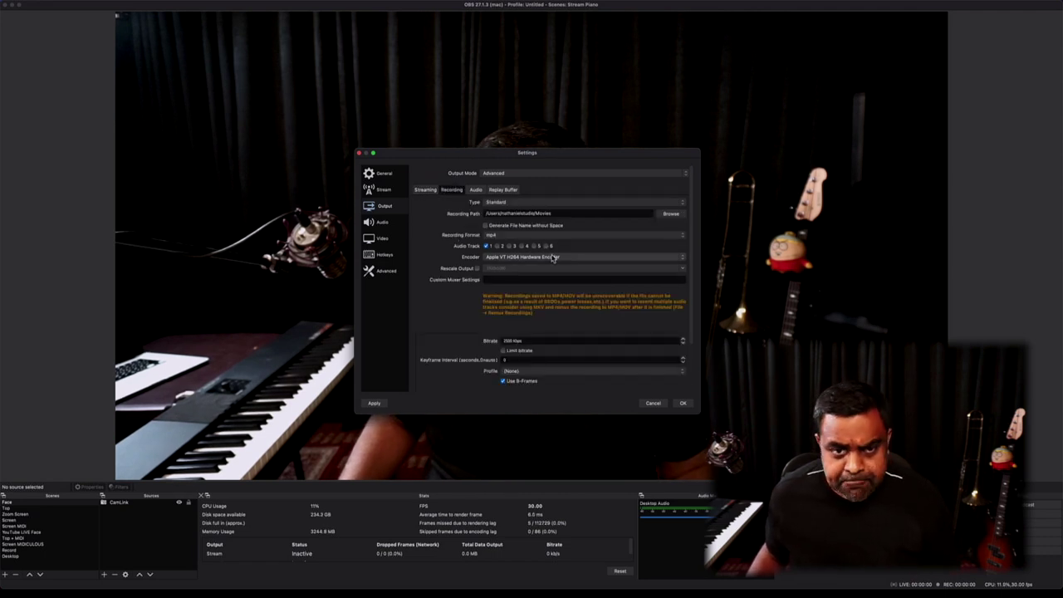
left_click(493, 235)
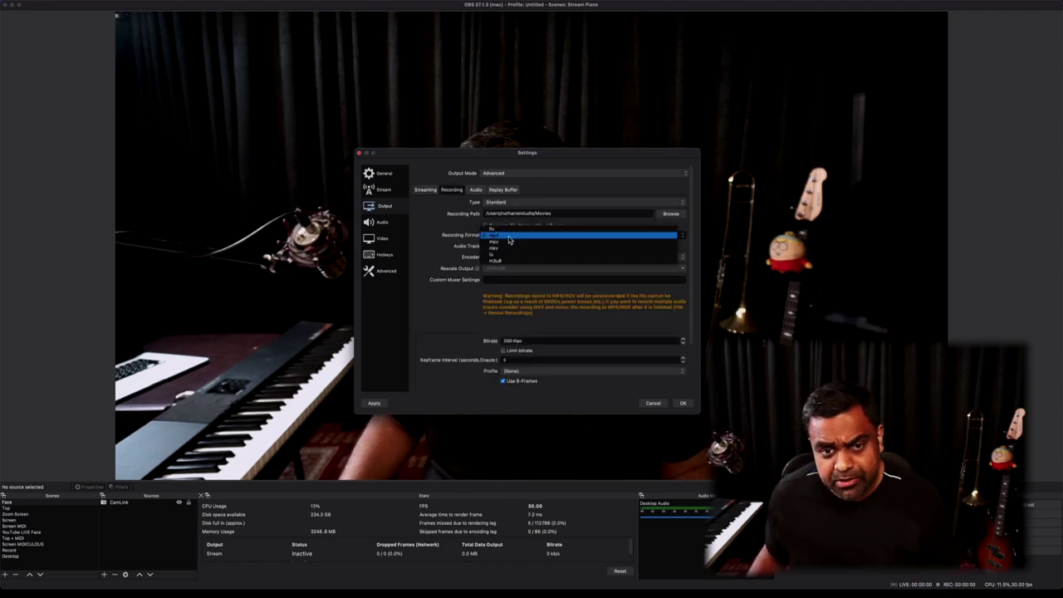
left_click(453, 232)
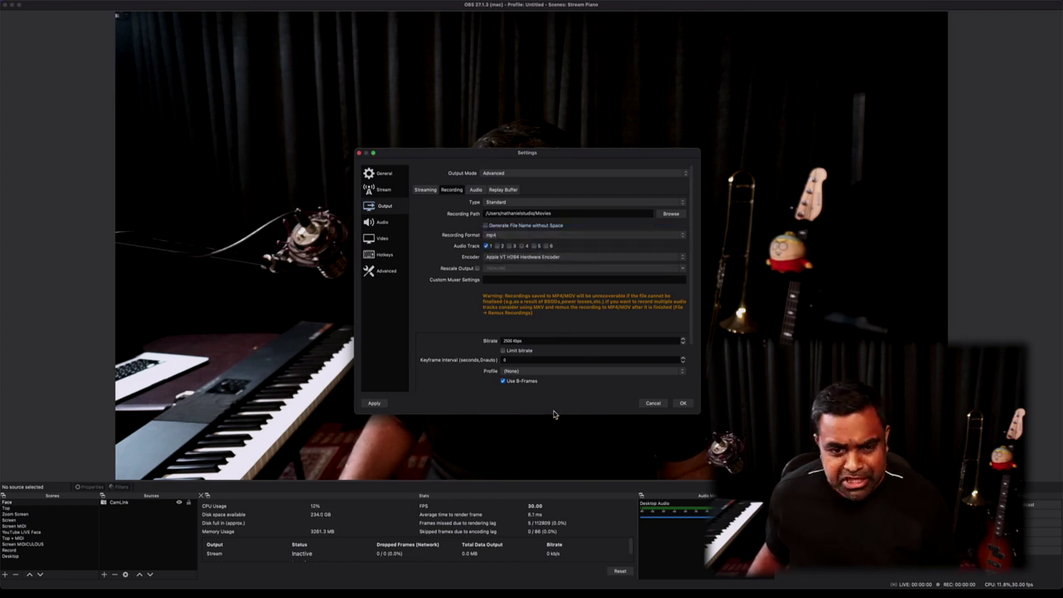
scroll(499, 343, "down", 3)
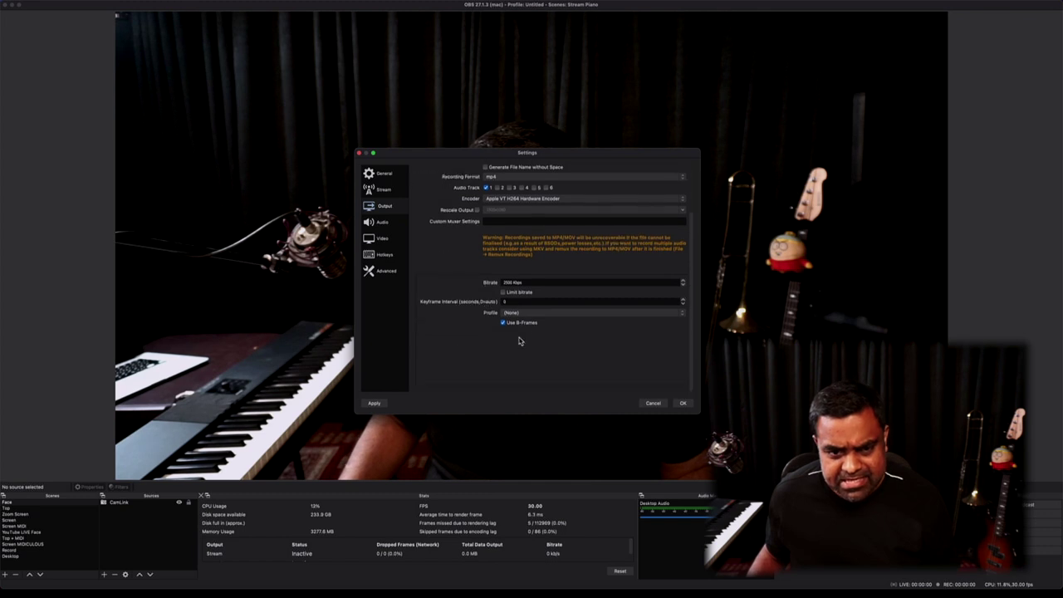
scroll(525, 329, "up", 3)
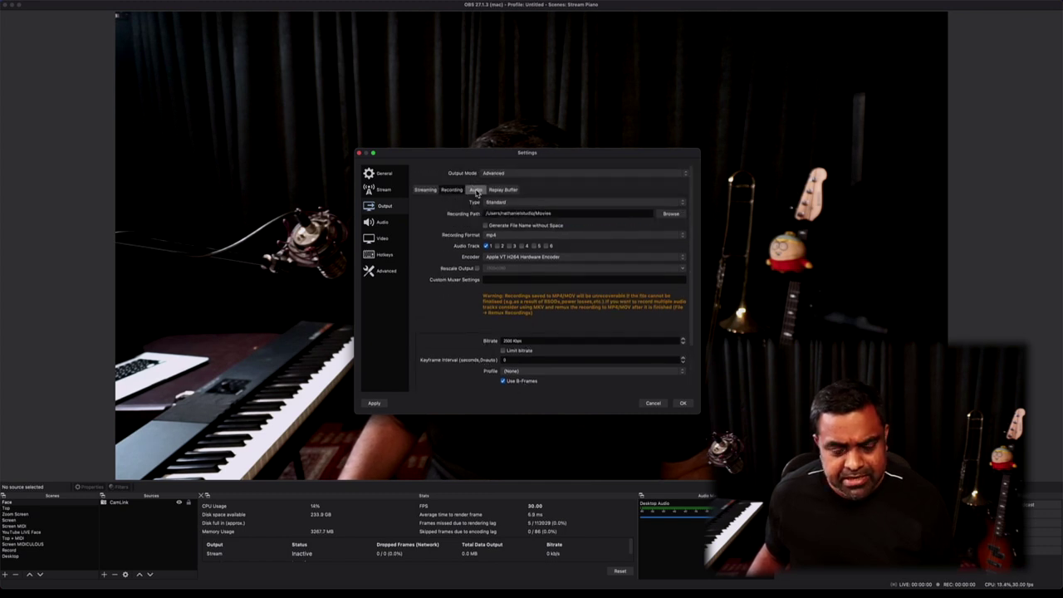
Step: Keep the Track 1 audio bitrate at 160
left_click(476, 190)
left_click(501, 217)
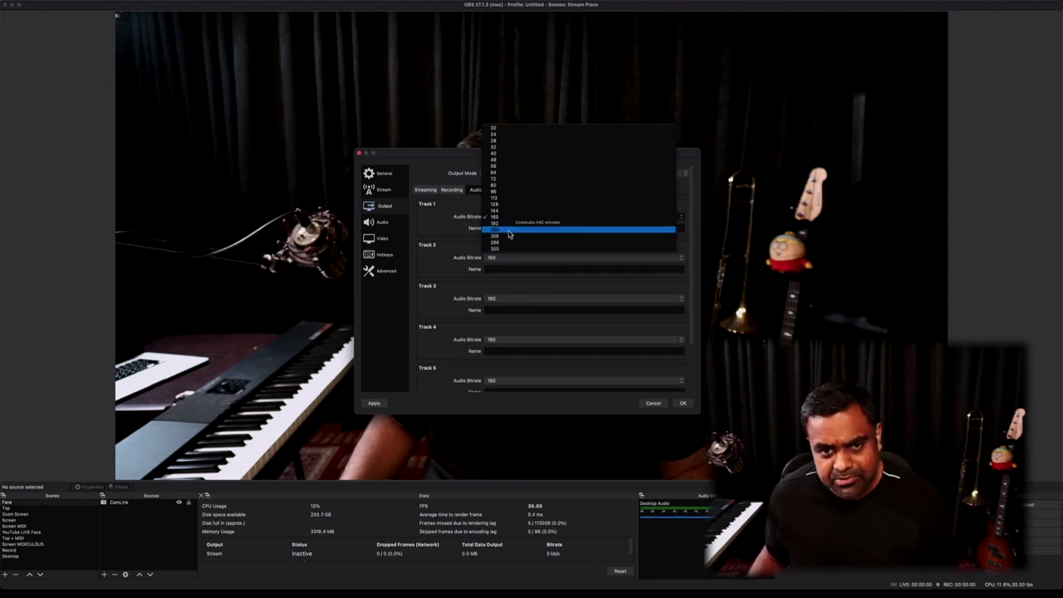
left_click(510, 218)
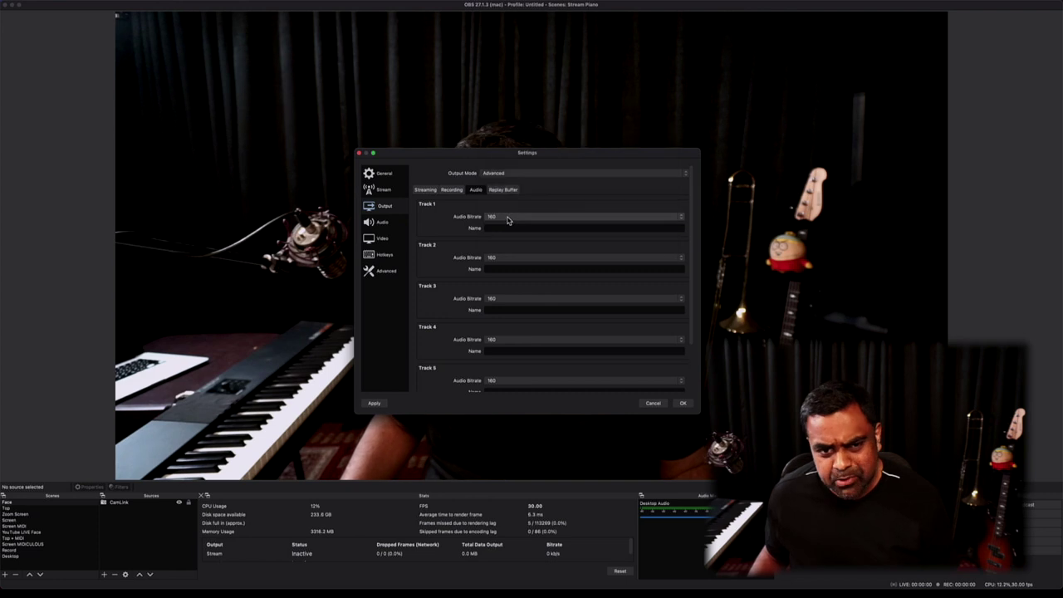
Step: Confirm the audio sample rate is 48 kHz and channels are Stereo
left_click(390, 226)
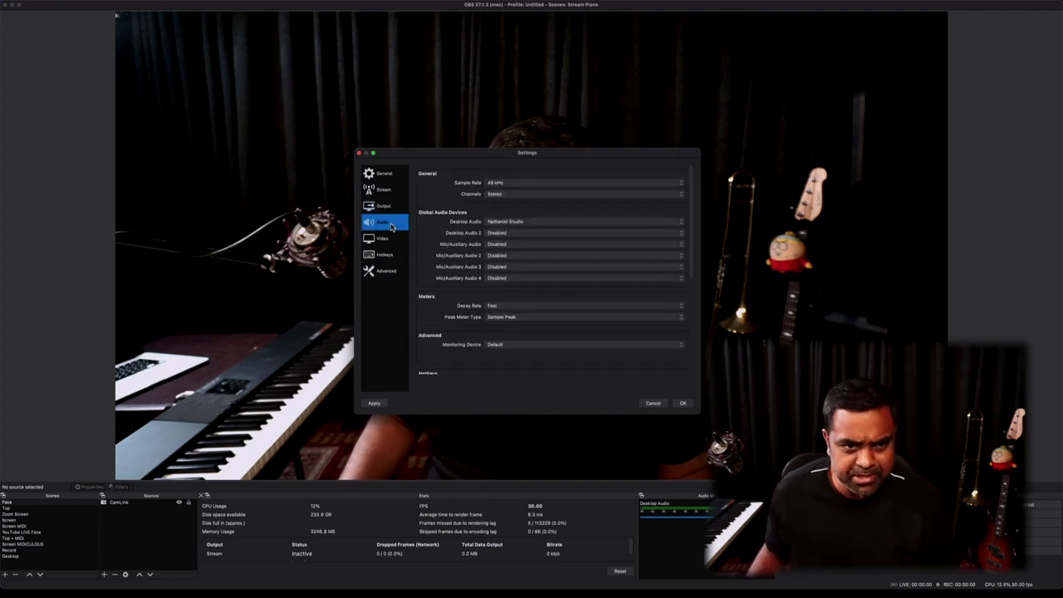
left_click(512, 183)
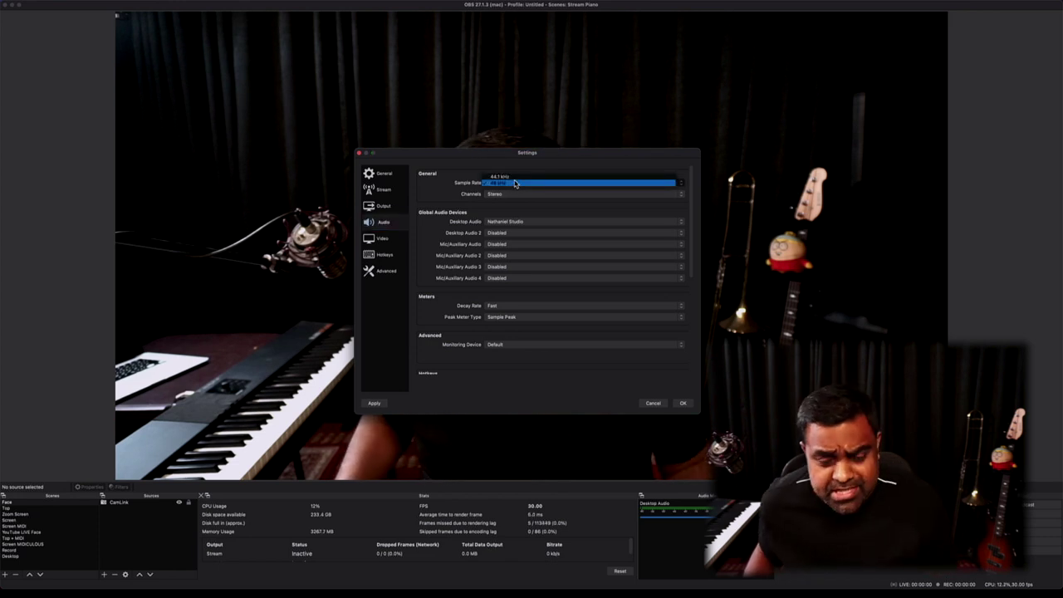
left_click(469, 176)
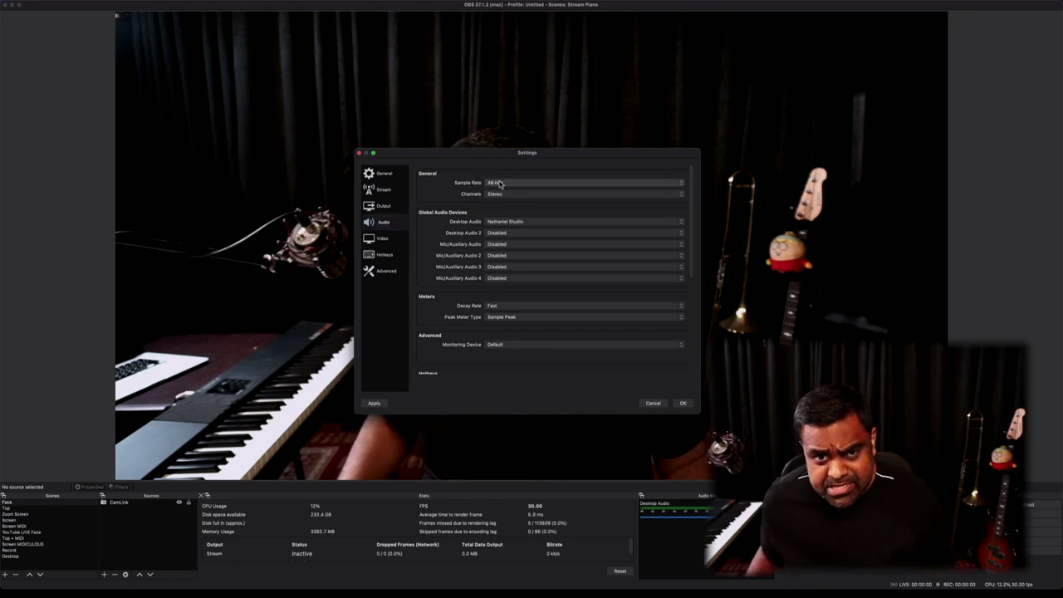
mouse_move(521, 155)
left_mouse_down()
mouse_move(521, 224)
mouse_move(520, 172)
left_mouse_up()
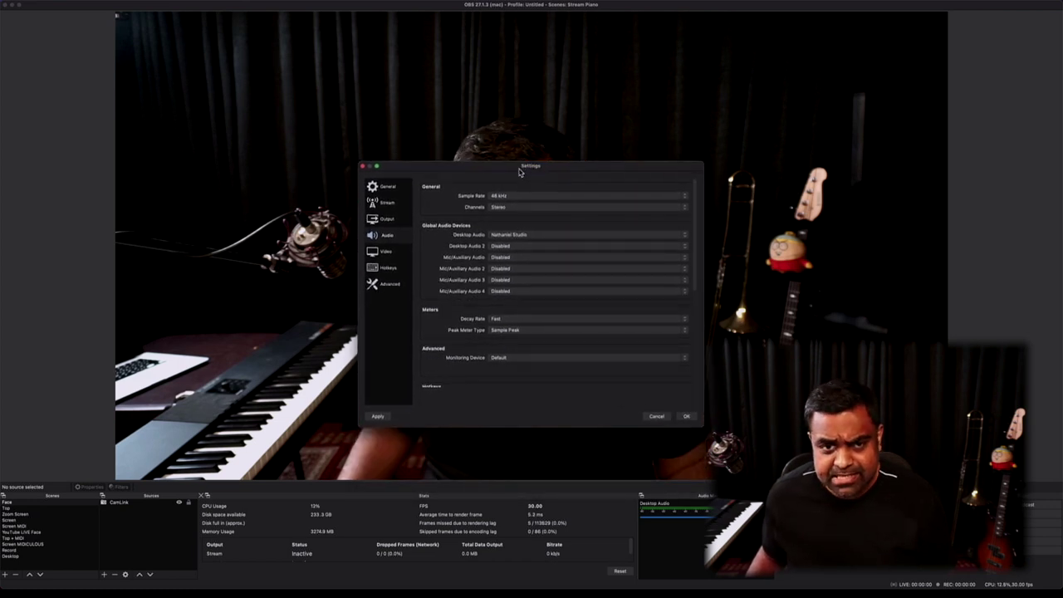
left_click(507, 209)
left_click(465, 213)
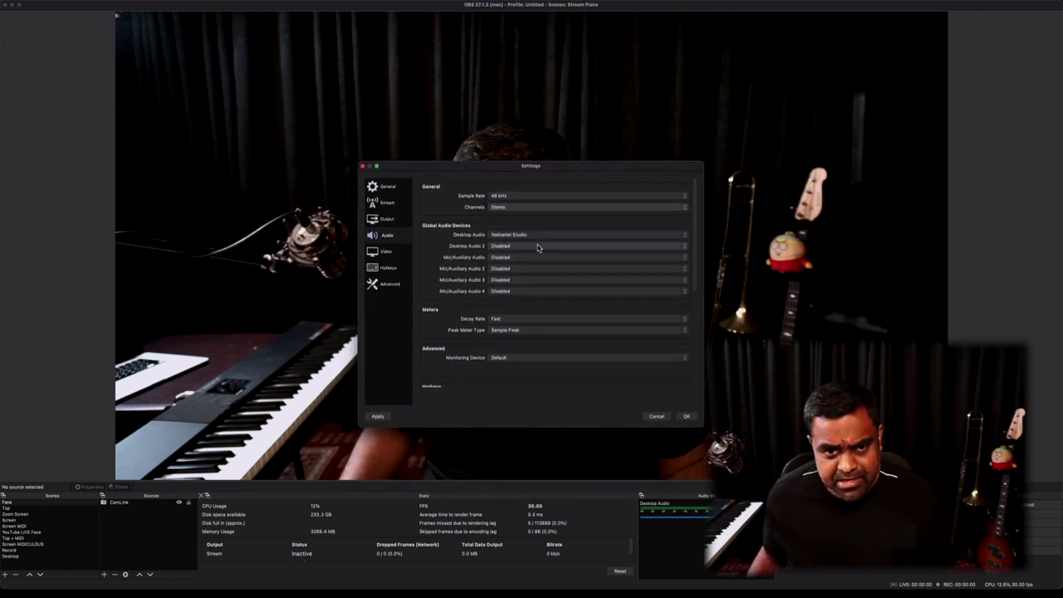
Step: Leave the desktop audio device unchanged and bring up the Video settings page
left_click(514, 237)
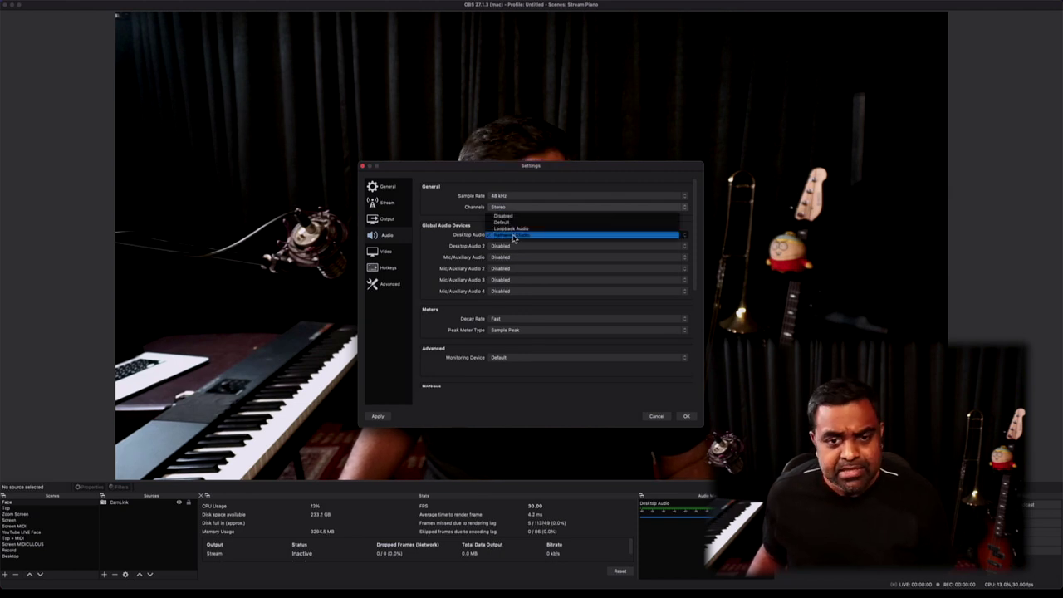
left_click(442, 209)
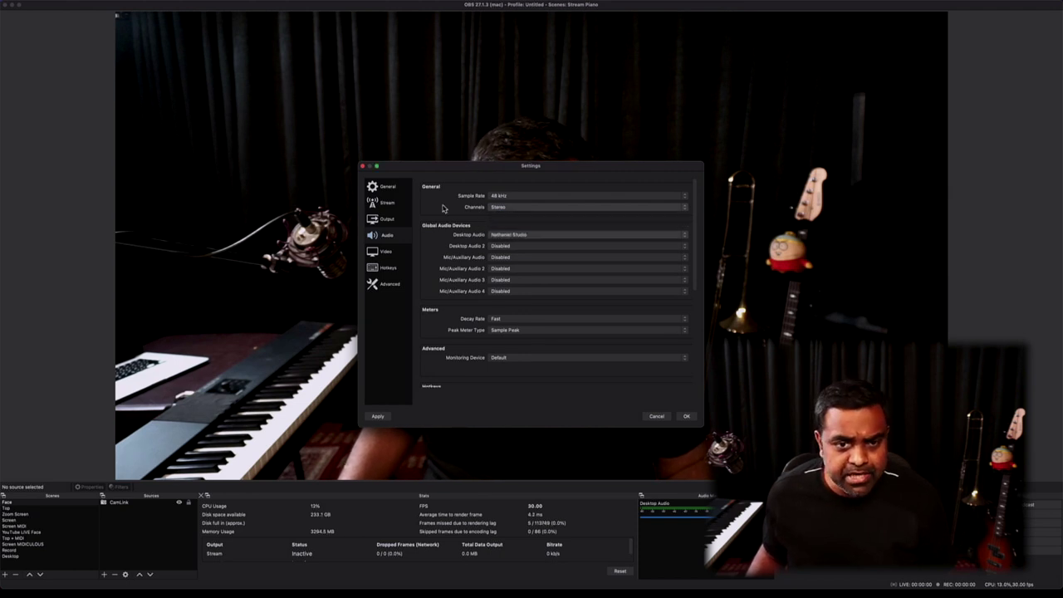
left_click(523, 237)
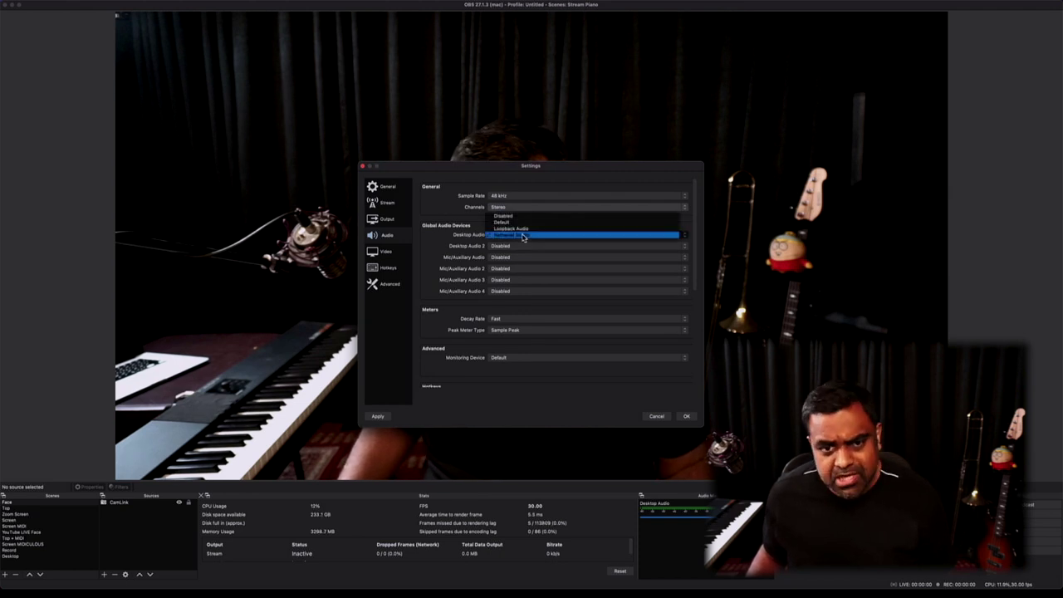
left_click(458, 216)
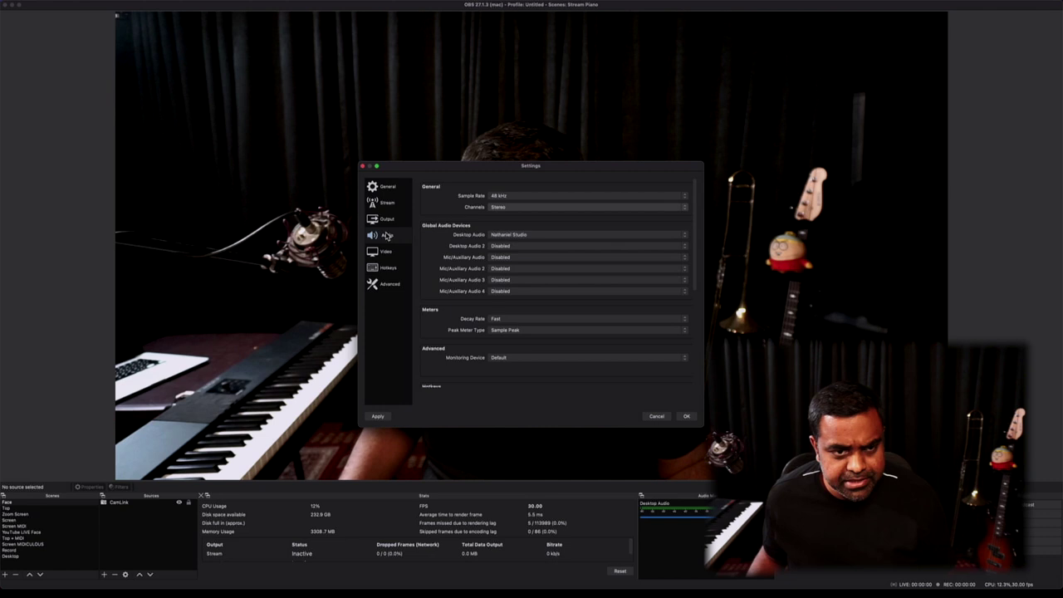
left_click(387, 253)
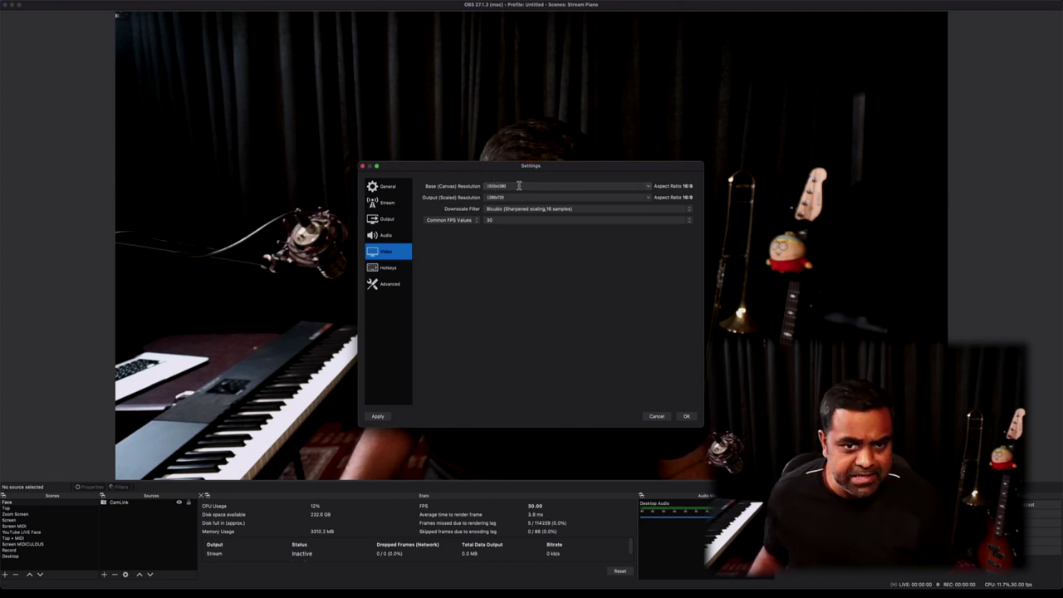
Step: Scroll through the Hotkeys settings list
left_click(389, 272)
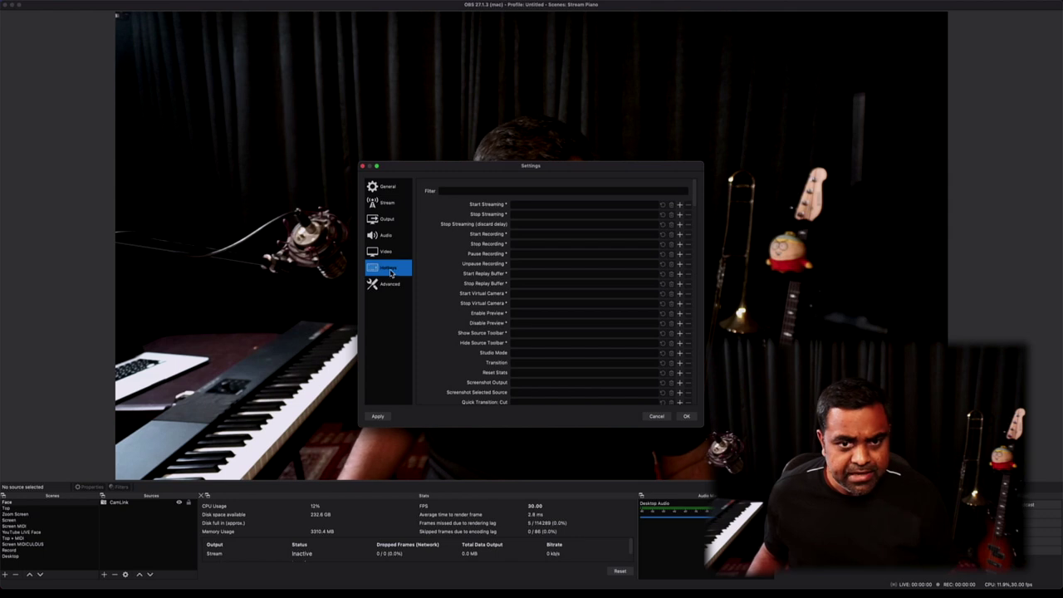
scroll(423, 266, "down", 10)
scroll(427, 267, "down", 10)
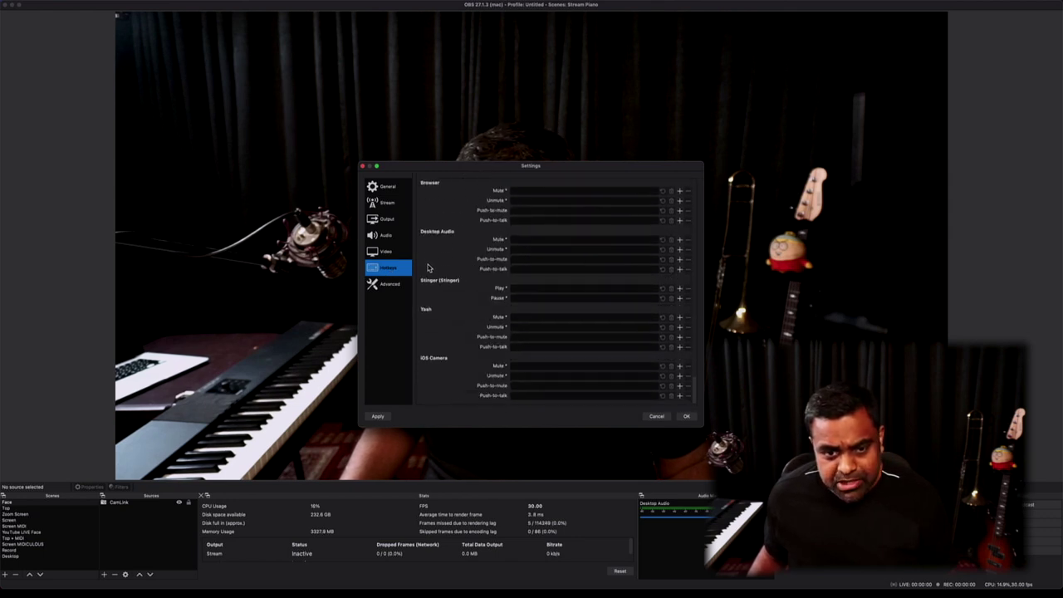
scroll(432, 265, "up", 10)
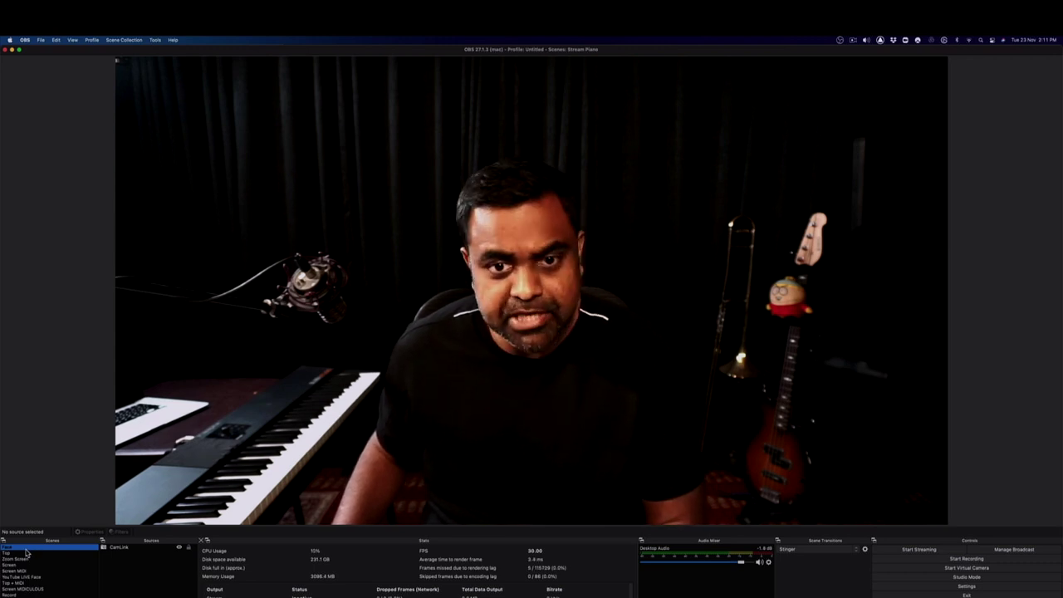
Step: Select the Top scene combining whiteboard, face cam and piano view
left_click(27, 552)
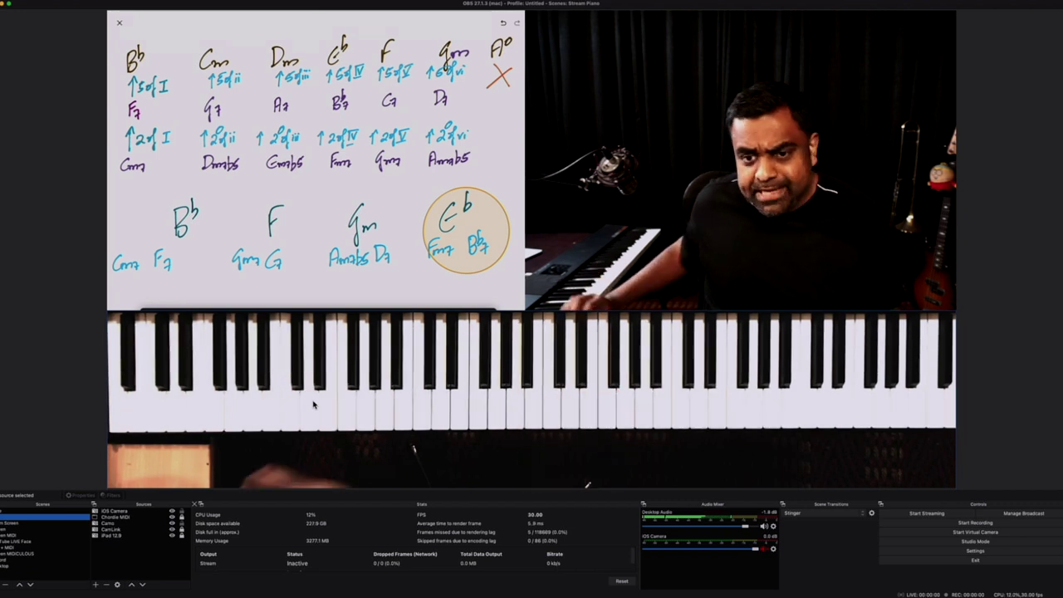
mouse_move(601, 590)
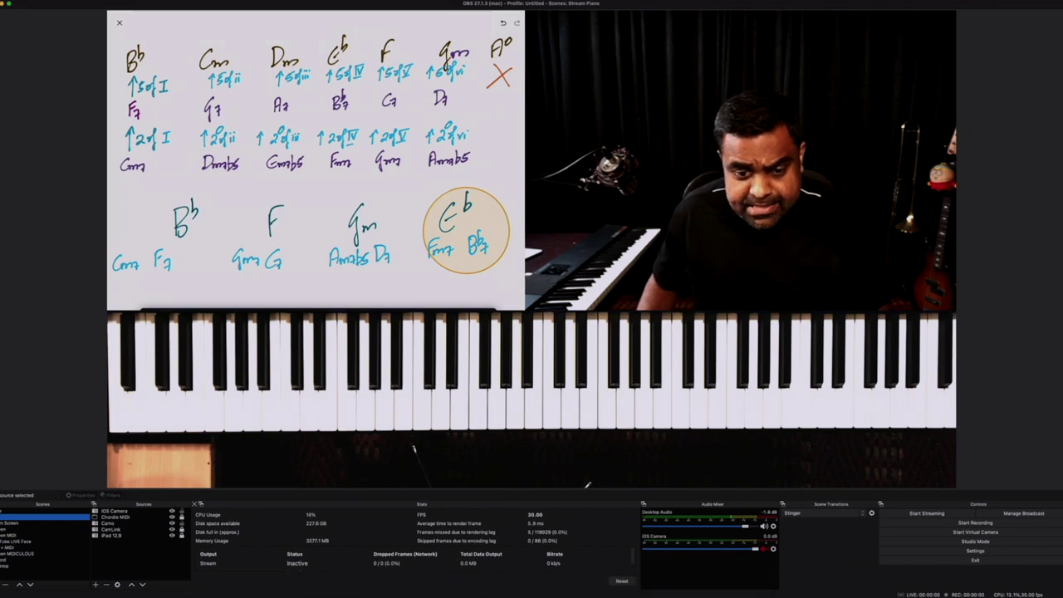
Step: Bring up Camo Studio from the Dock and move its window higher
mouse_move(514, 590)
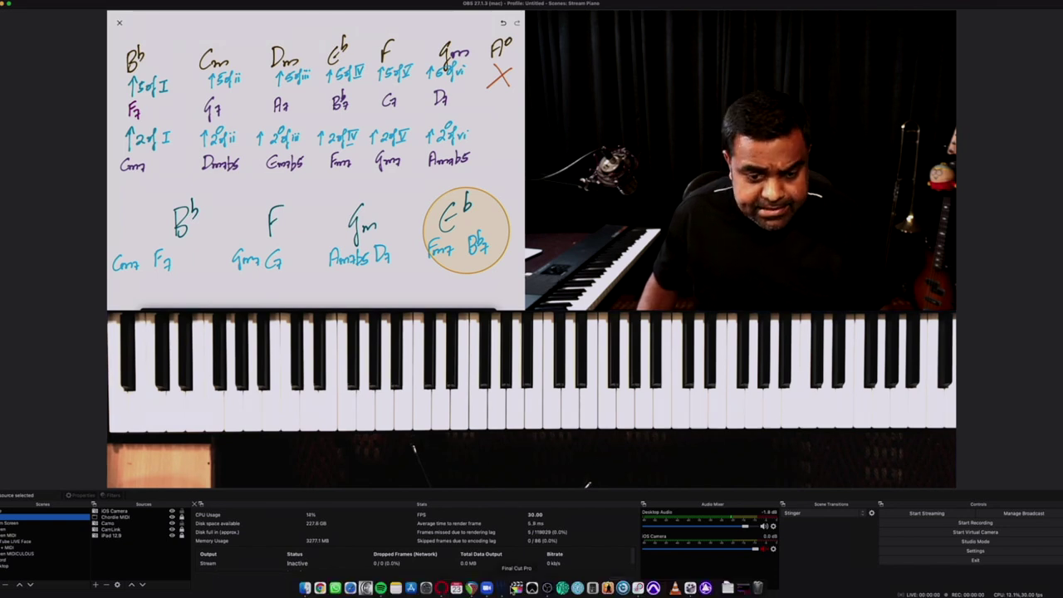
left_click(533, 589)
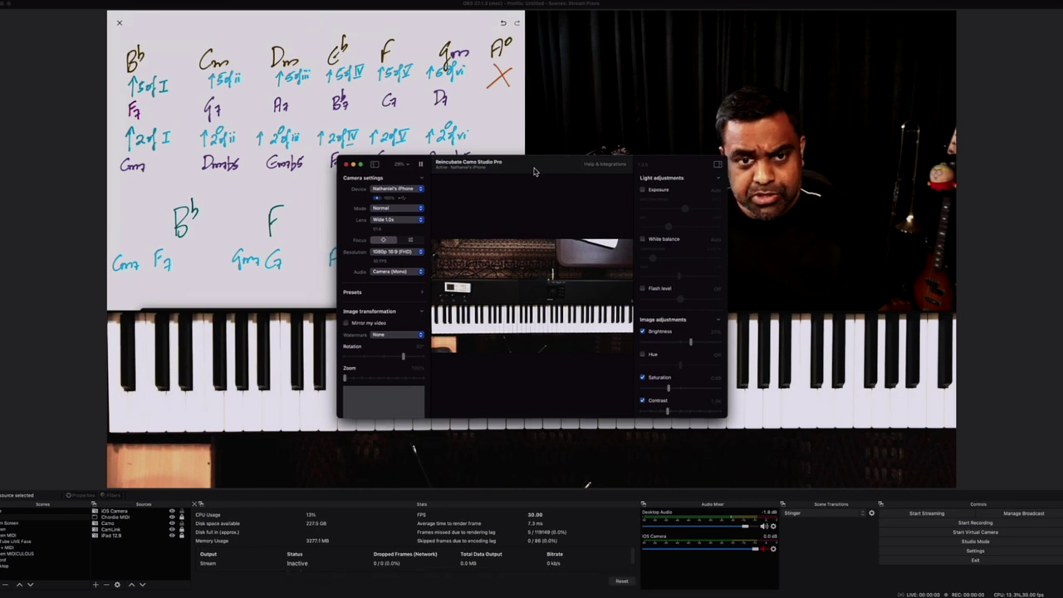
left_click_drag(533, 171, 582, 180)
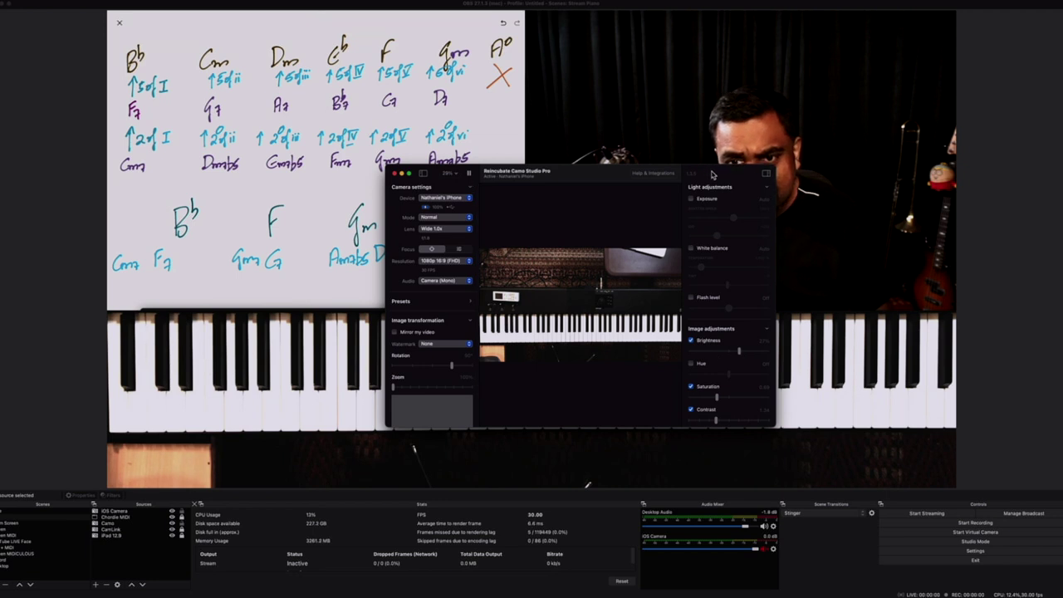
left_click_drag(712, 174, 673, 49)
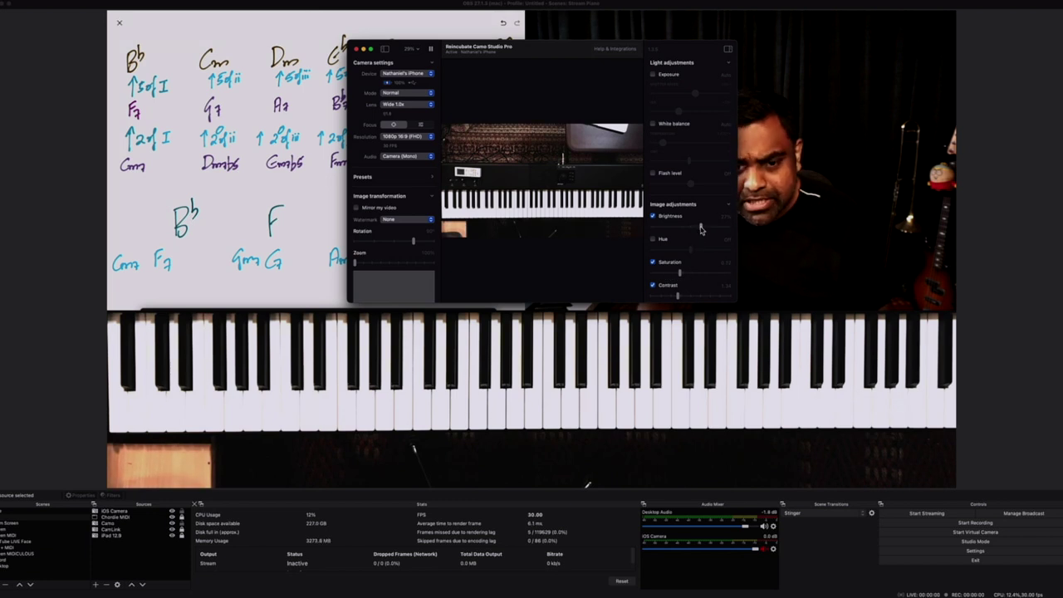
Step: Nudge the piano camera's brightness, toggle Camera settings, then minimize Camo Studio
left_click_drag(701, 229, 700, 231)
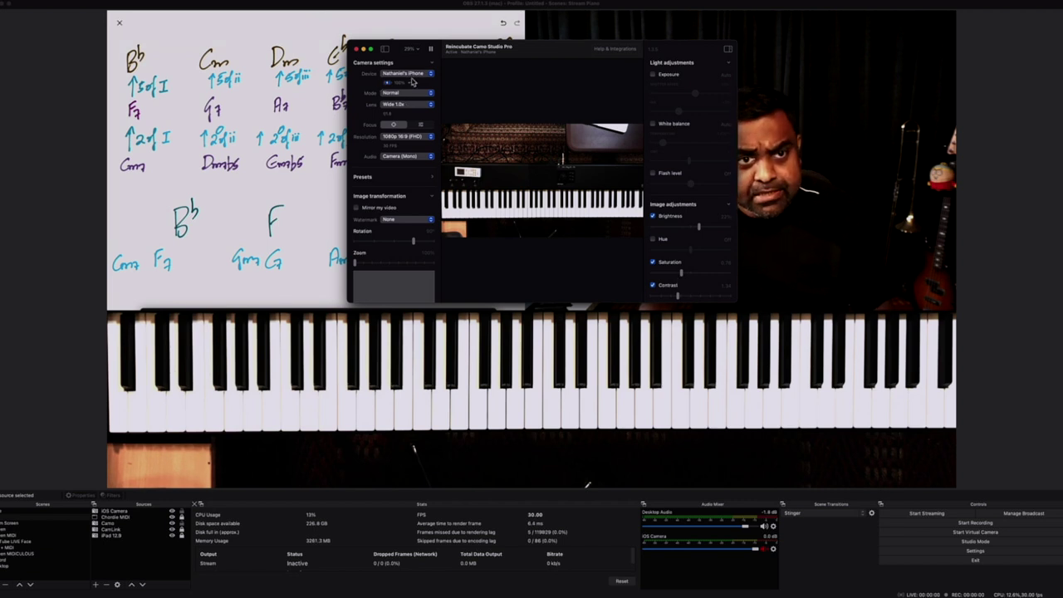
left_click(432, 64)
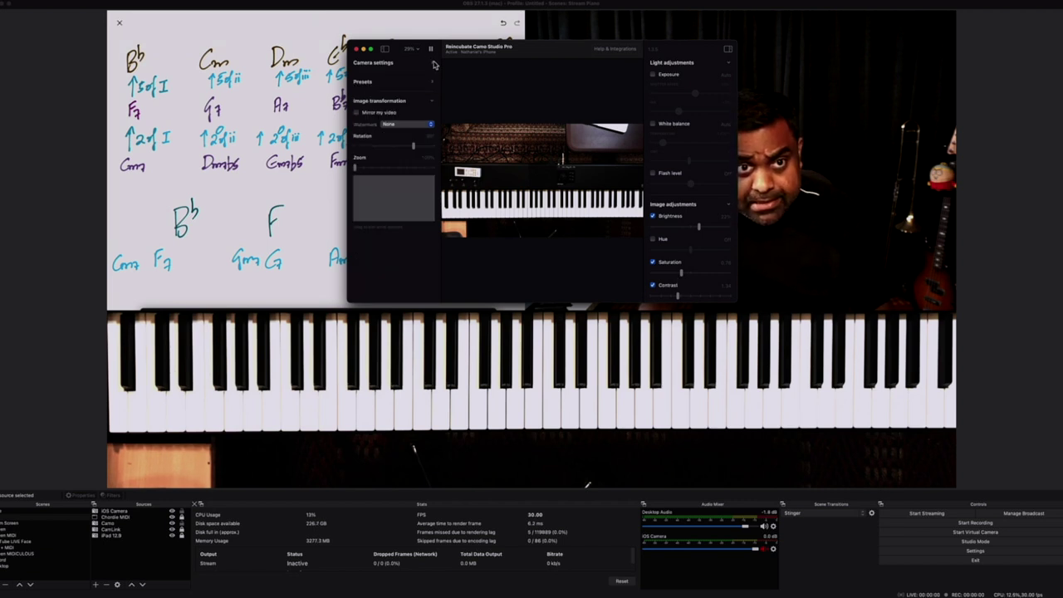
left_click(432, 65)
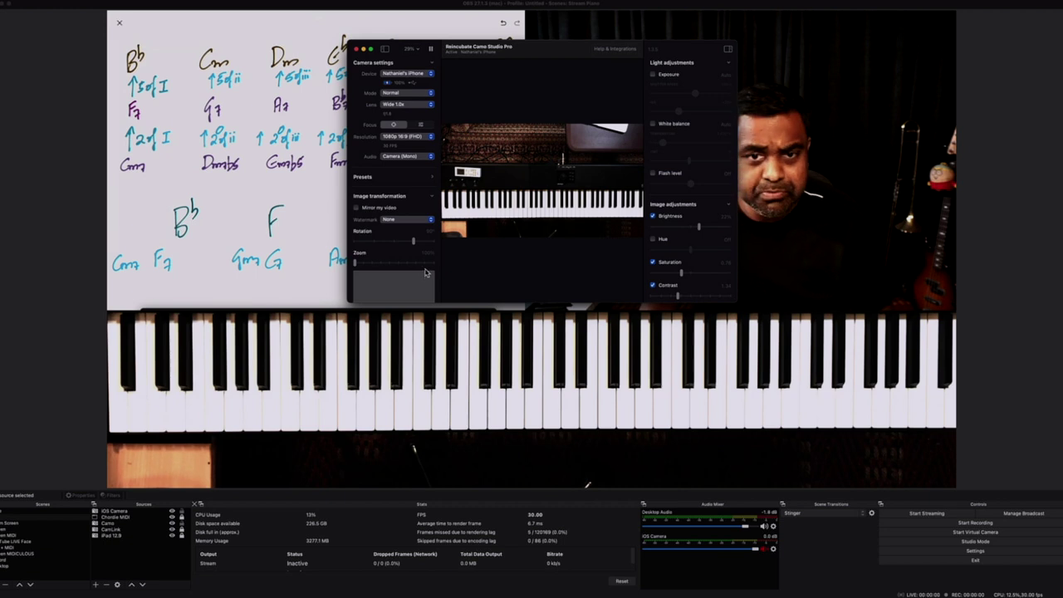
left_click(362, 50)
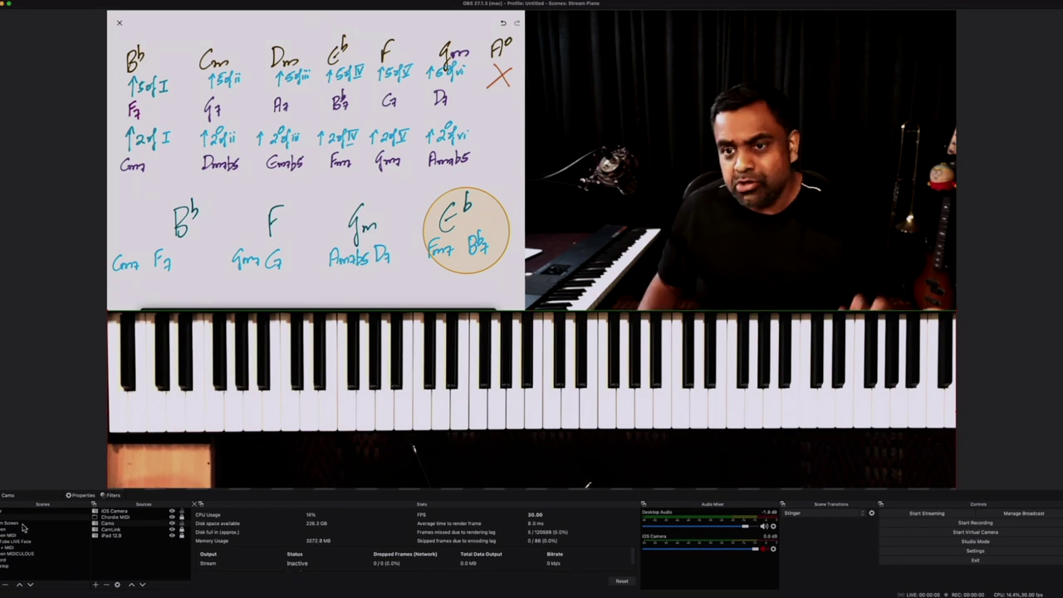
Step: Select the Face scene showing only the CamLink webcam
left_click(24, 525)
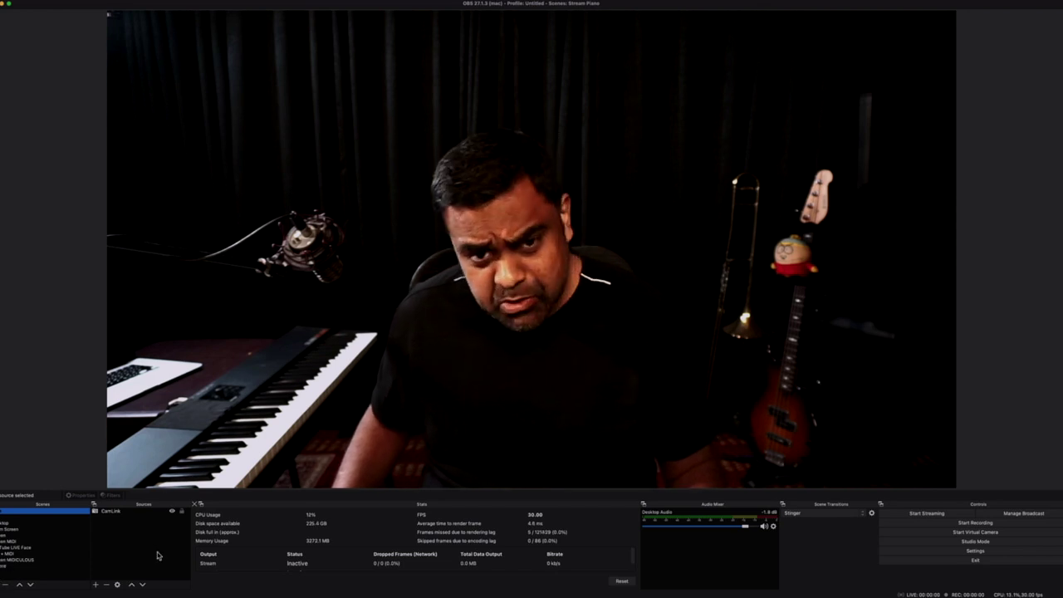
Step: Create a new scene named Demo
left_click(1, 584)
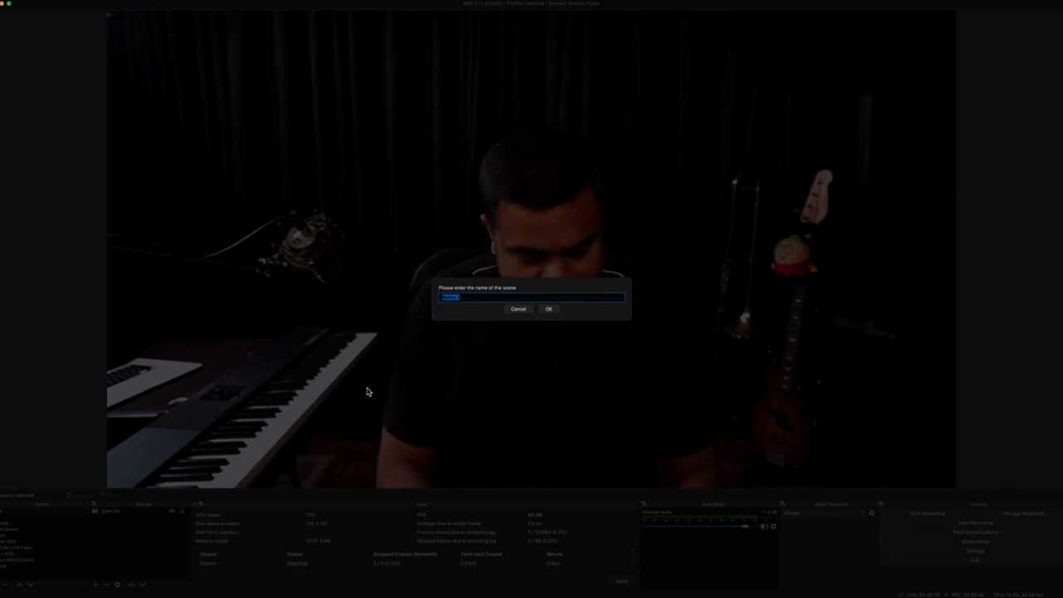
type("Di")
type("mo")
key("Return")
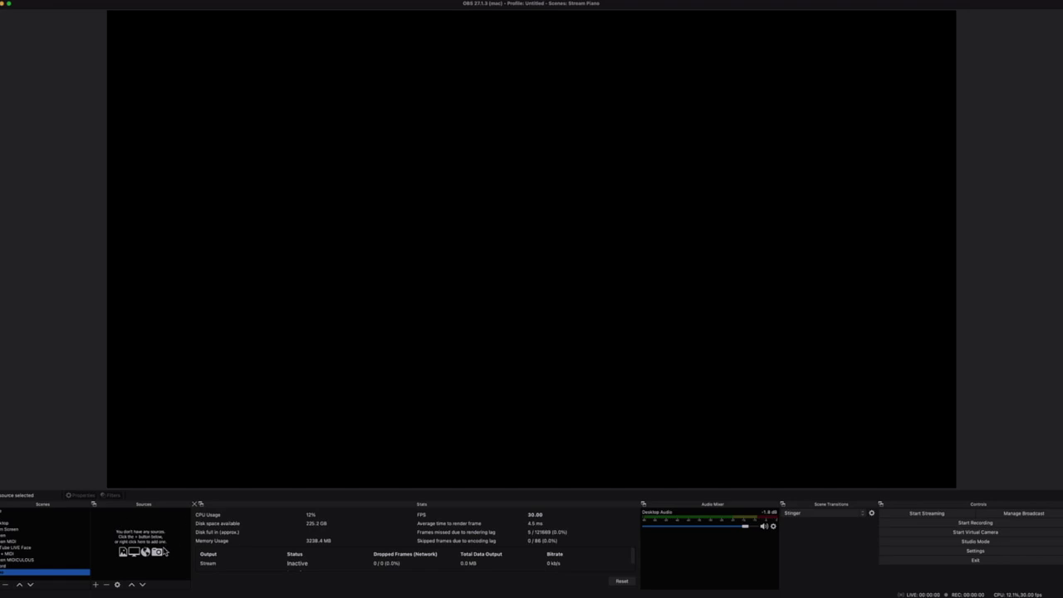
Step: Add an Audio Input Capture source named Audio using the studio audio interface
left_click(95, 584)
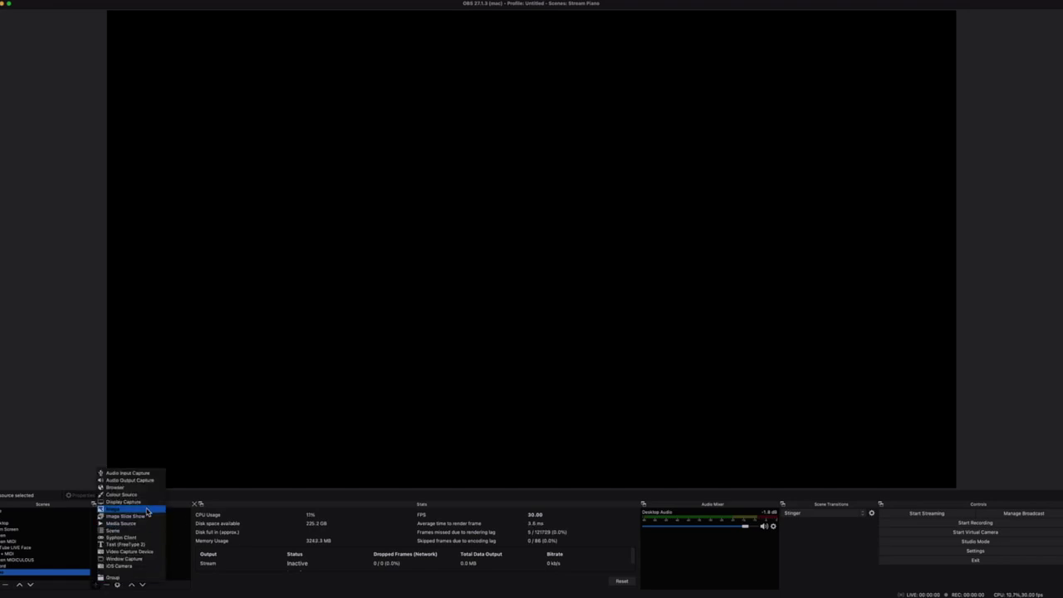
left_click(159, 474)
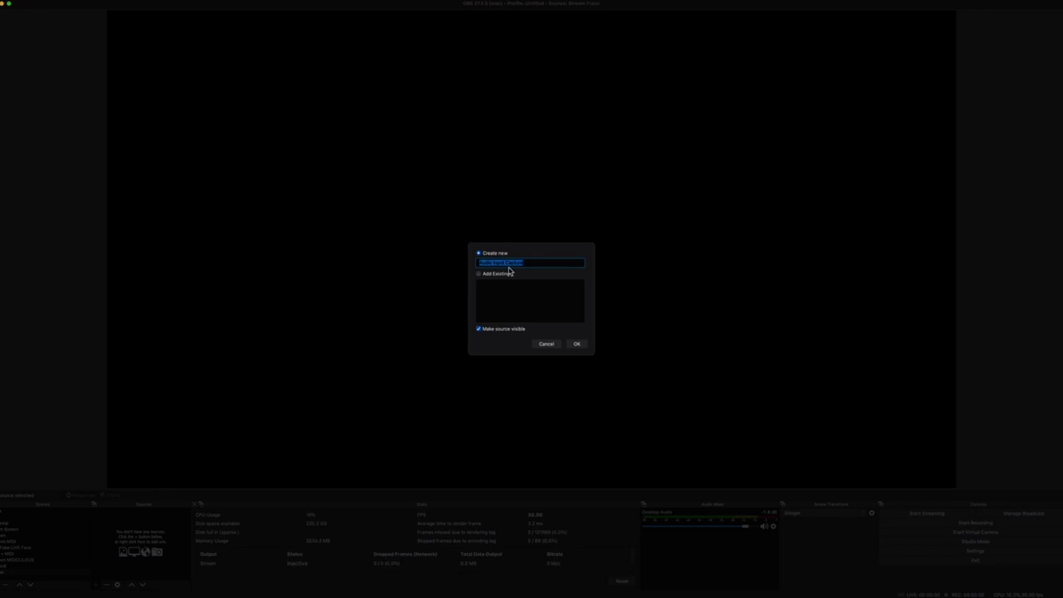
type("Audio")
key("Return")
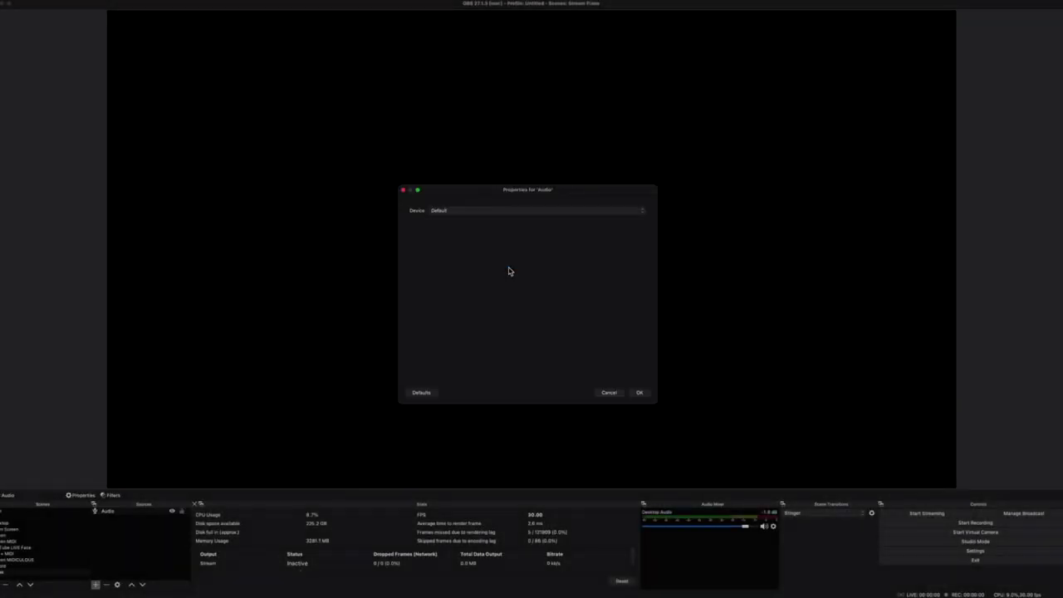
left_click(448, 210)
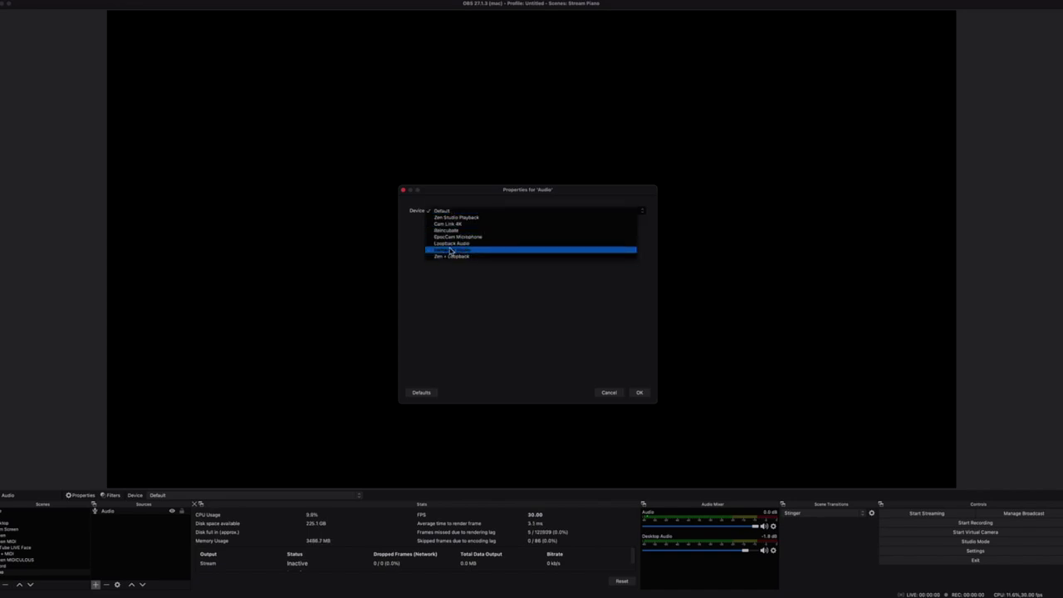
left_click(455, 249)
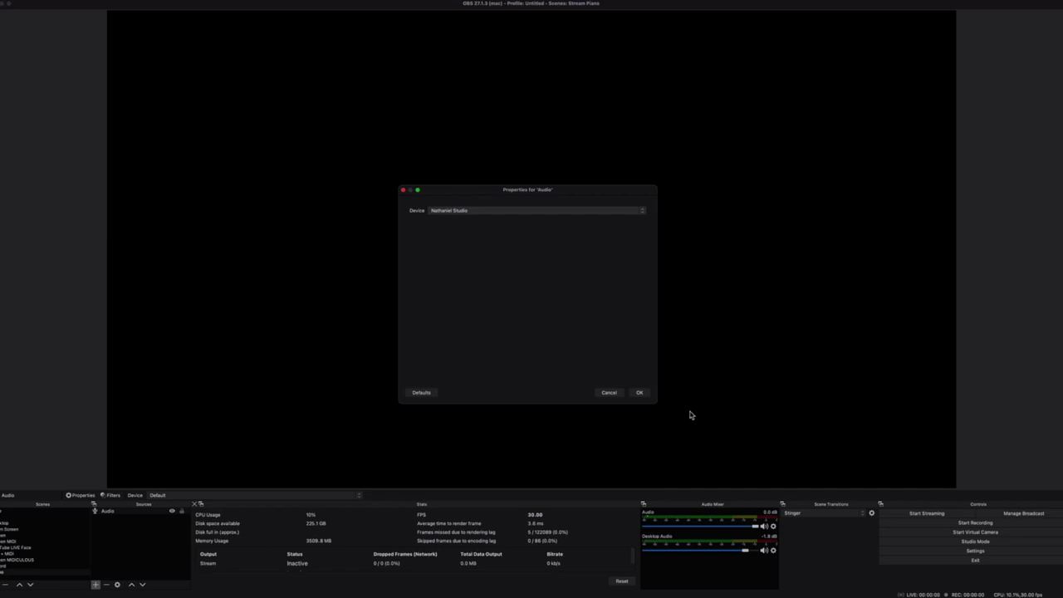
left_click(636, 393)
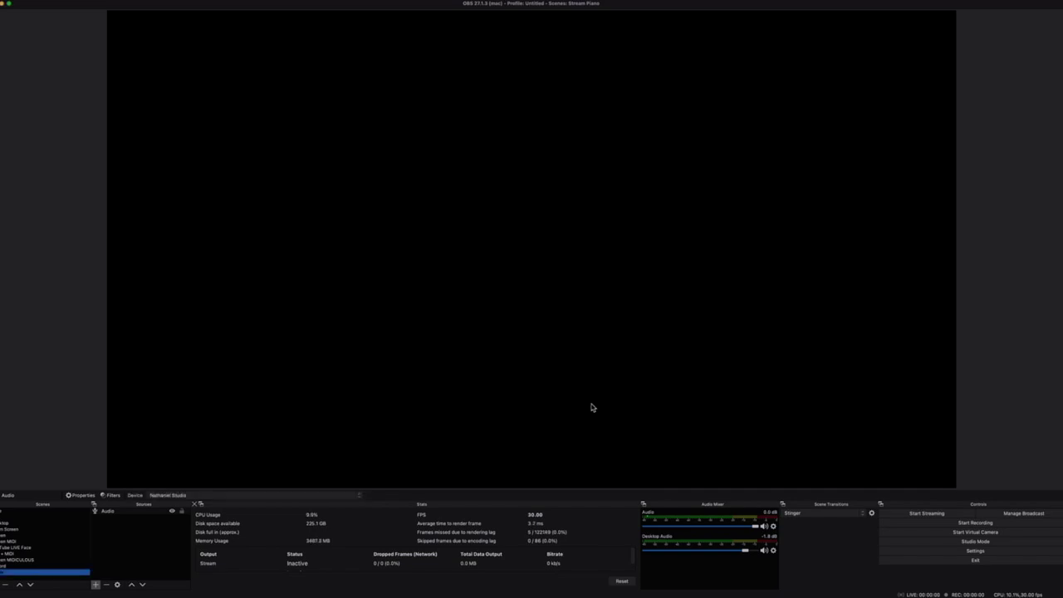
Step: Hide the Audio source in the Sources list
left_click(153, 512)
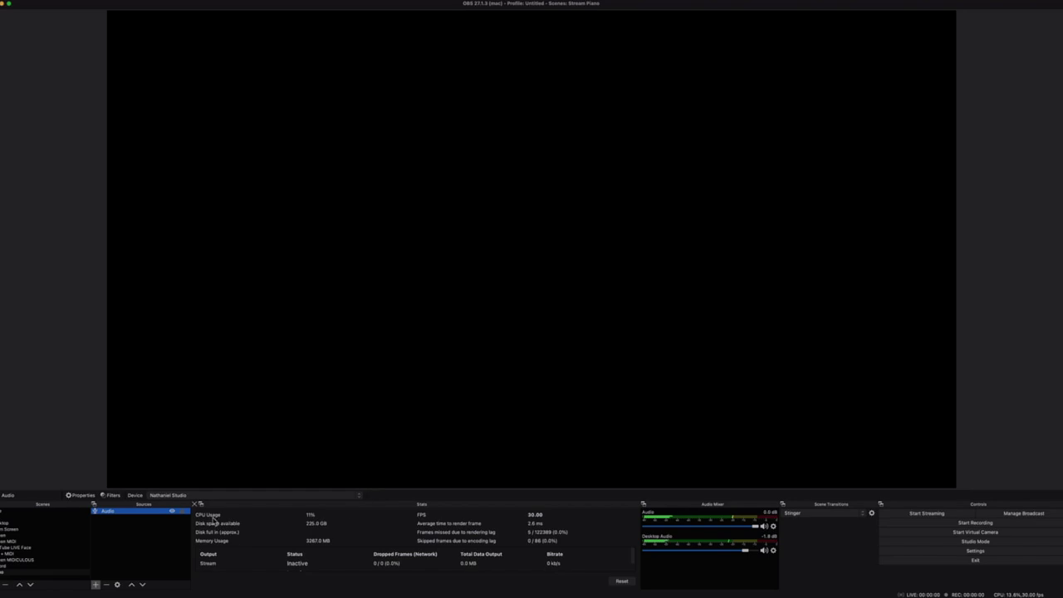
left_click(172, 512)
left_click(171, 512)
left_click(172, 512)
left_click(152, 529)
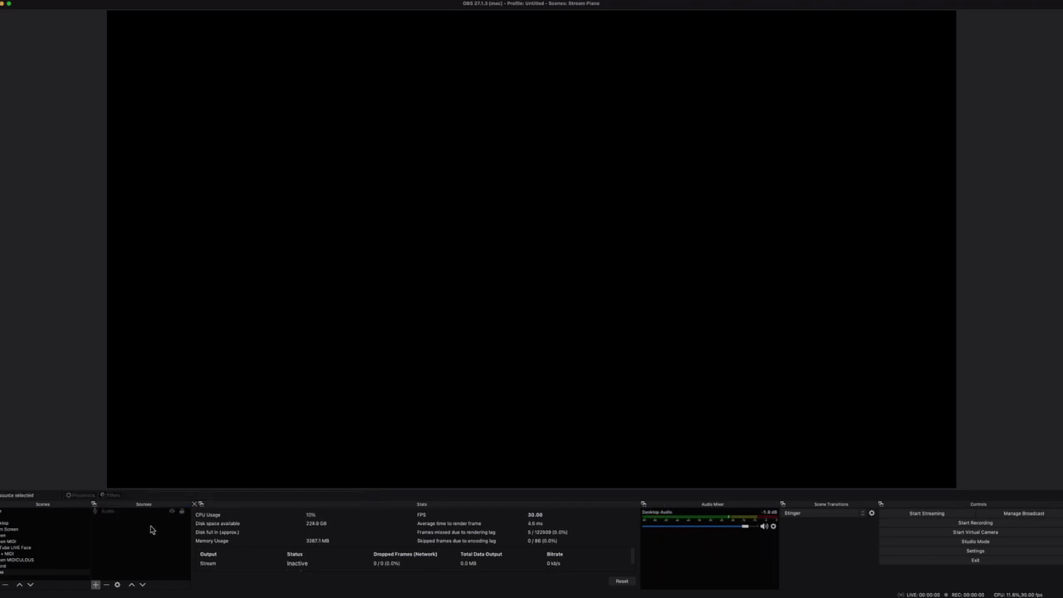
Step: Abandon a window-capture attempt, then add the existing CamLink video capture device to Stream Piano
left_click(95, 584)
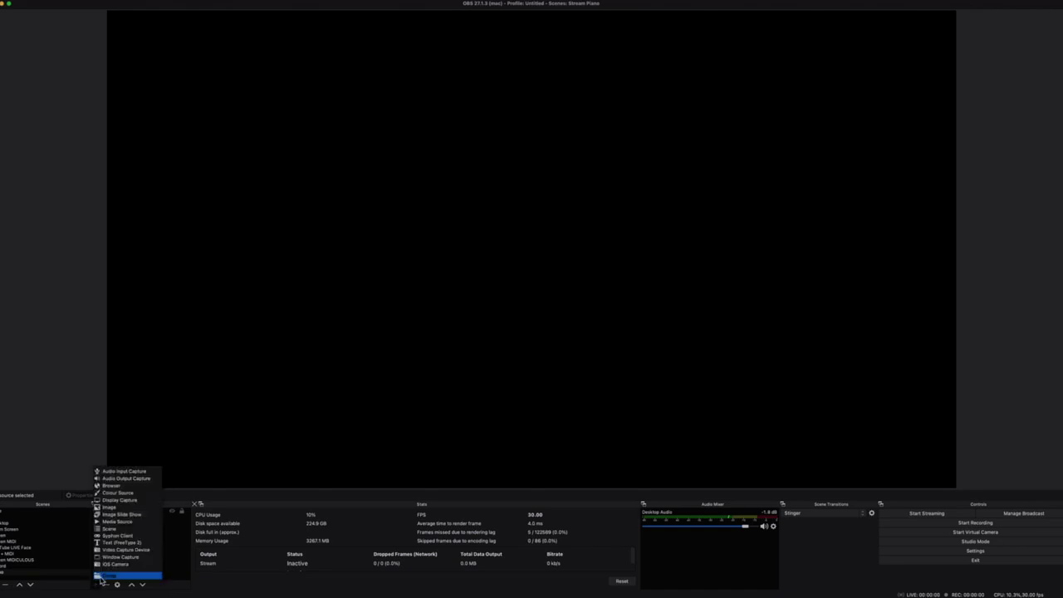
left_click(118, 556)
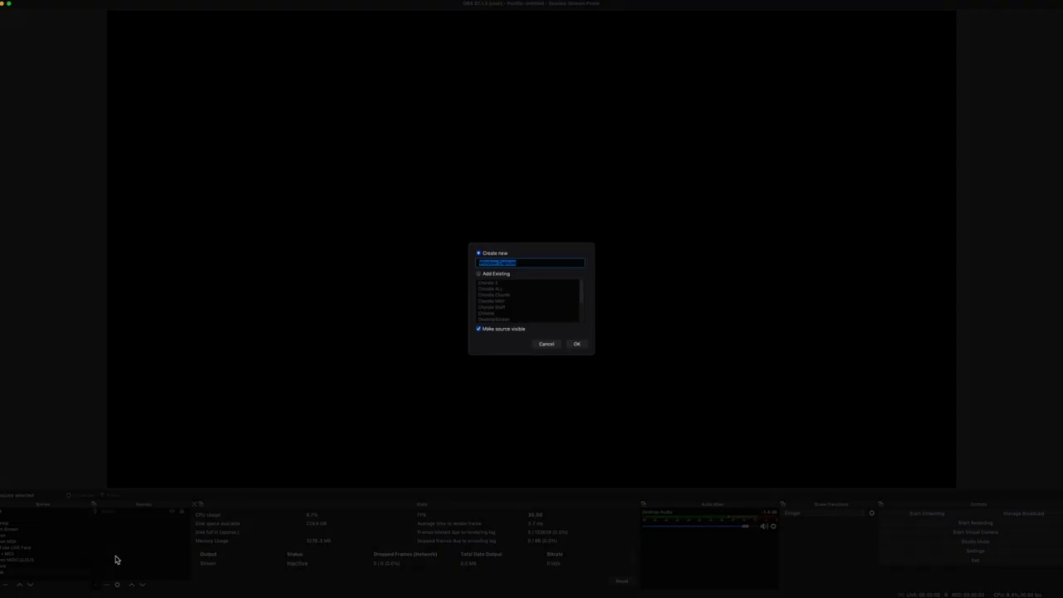
key("Escape")
left_click(94, 585)
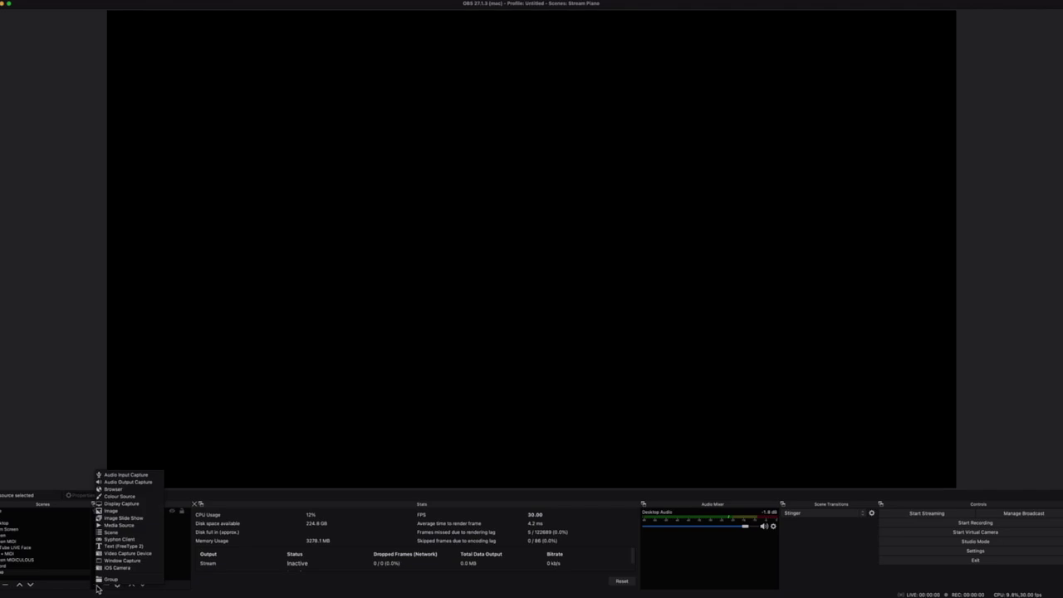
left_click(131, 553)
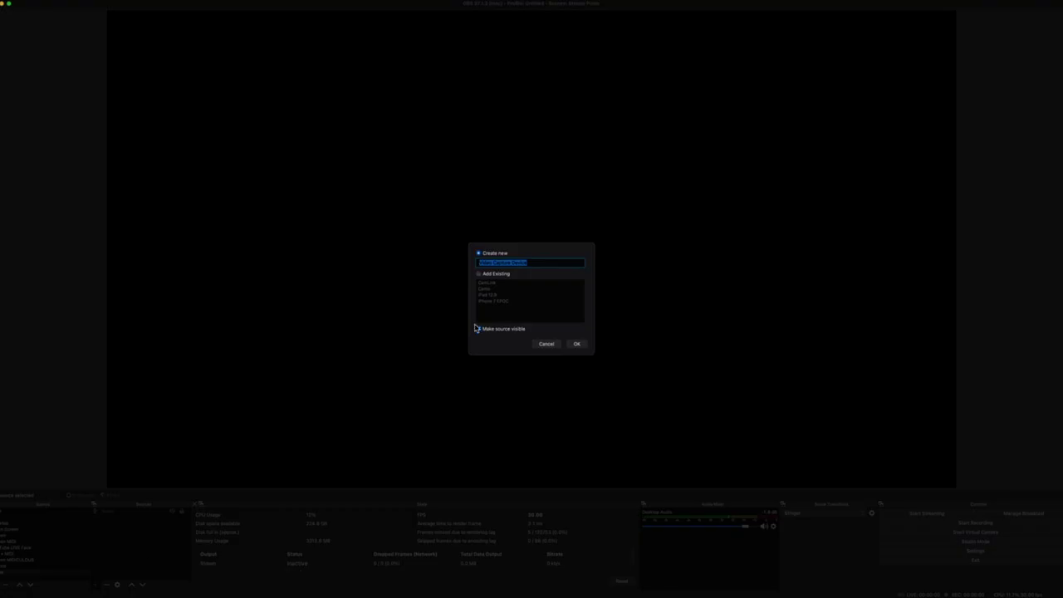
left_click(496, 275)
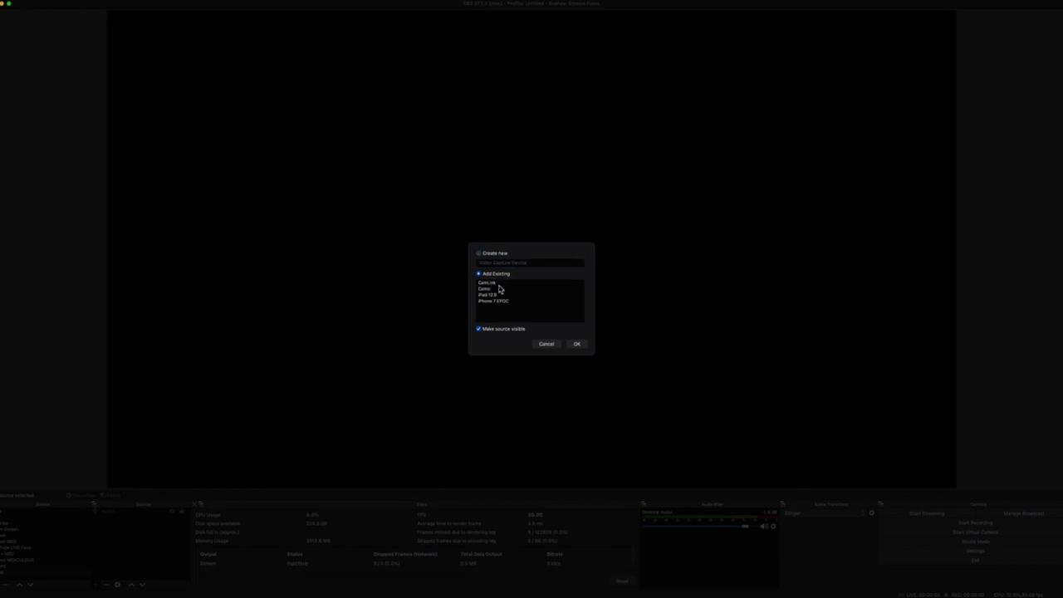
left_click(499, 284)
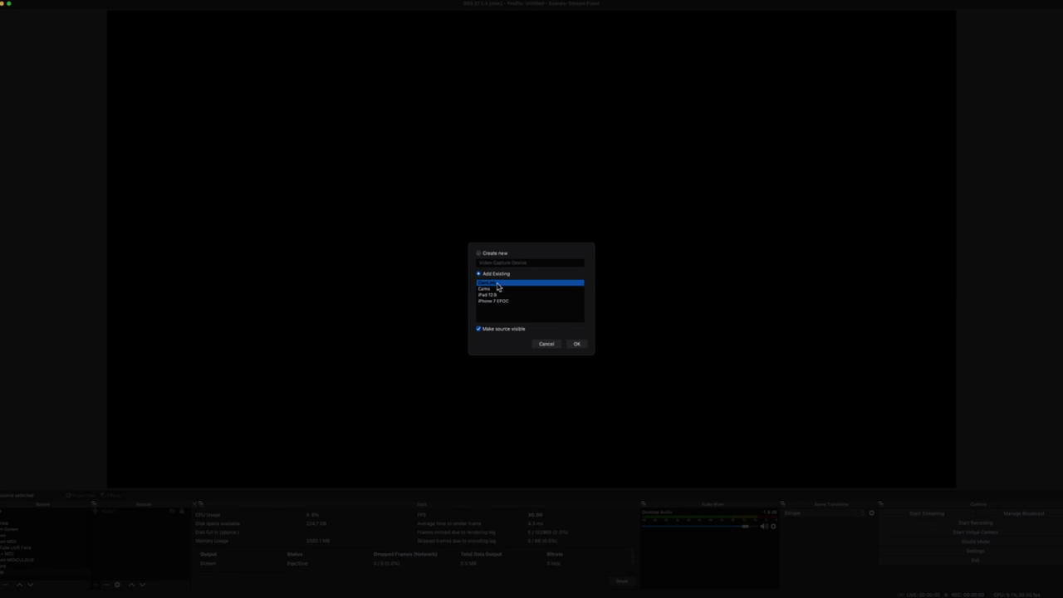
left_click(494, 289)
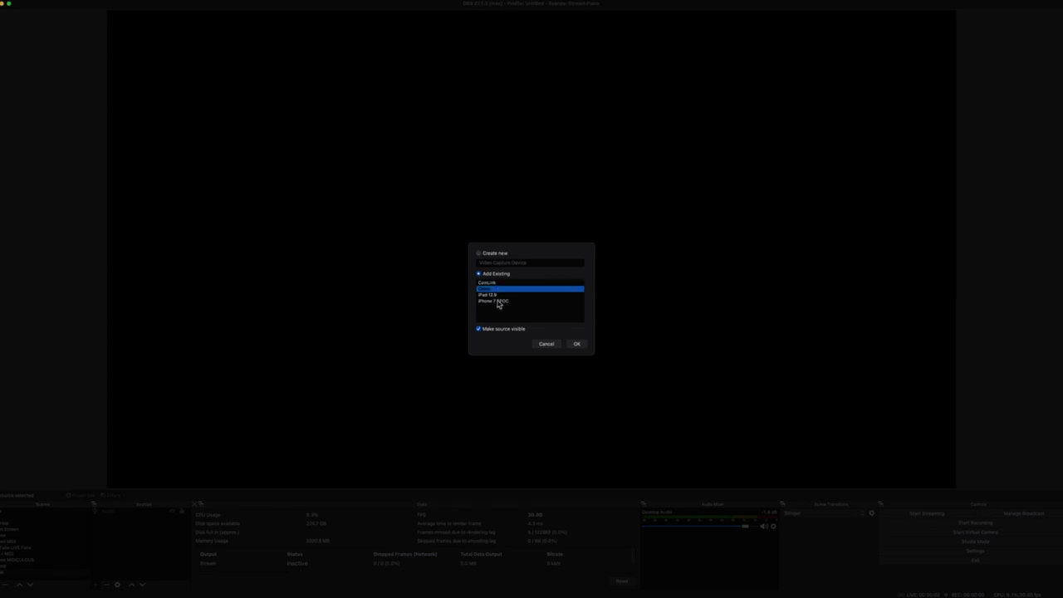
left_click(499, 294)
left_click(508, 302)
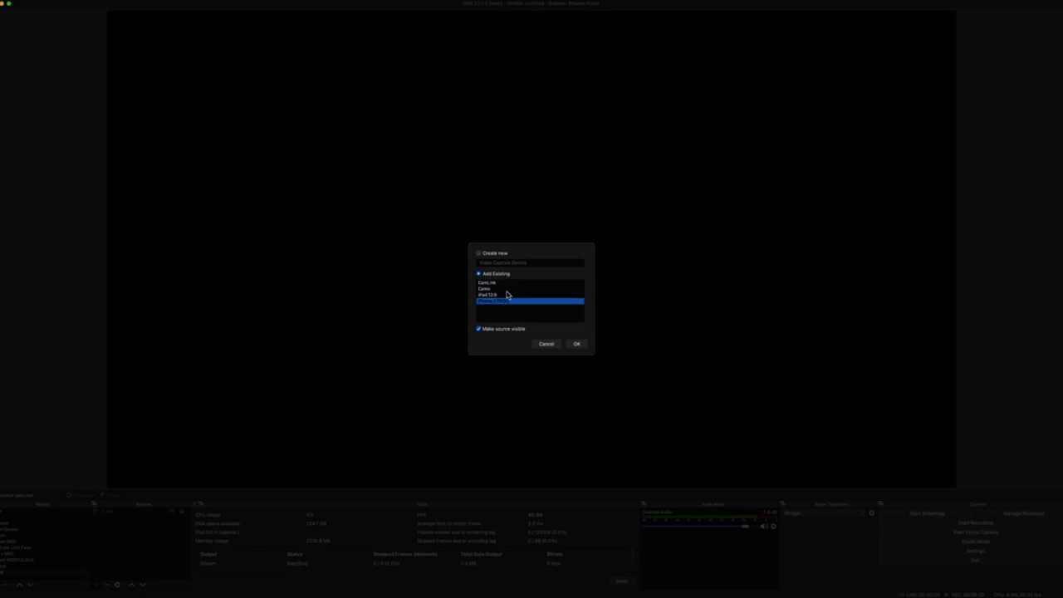
left_click(506, 283)
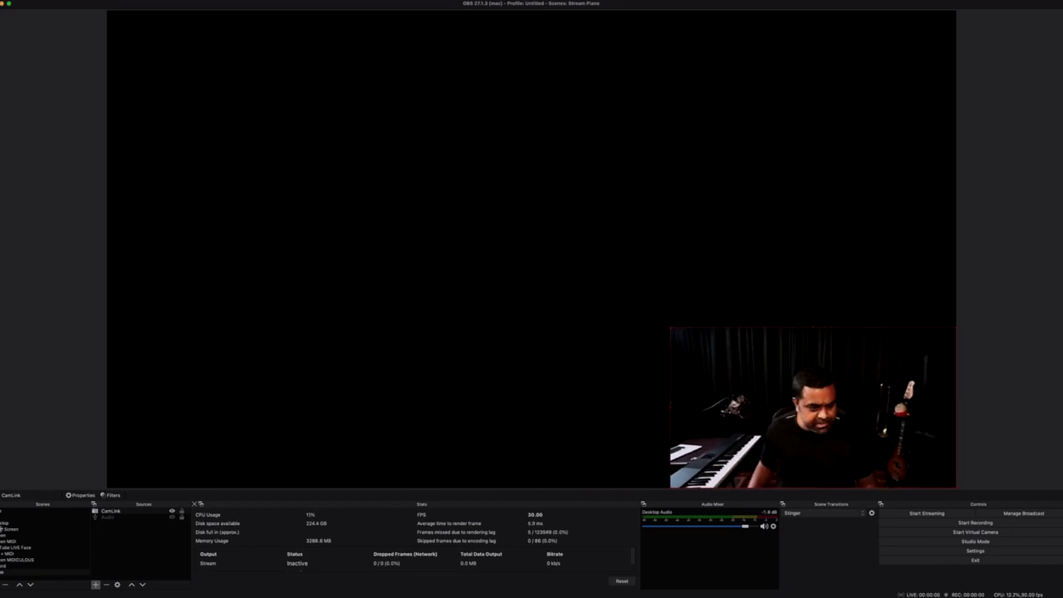
Step: Add the existing iPad 12.9 video capture device to the scene
left_click(132, 564)
left_click(95, 583)
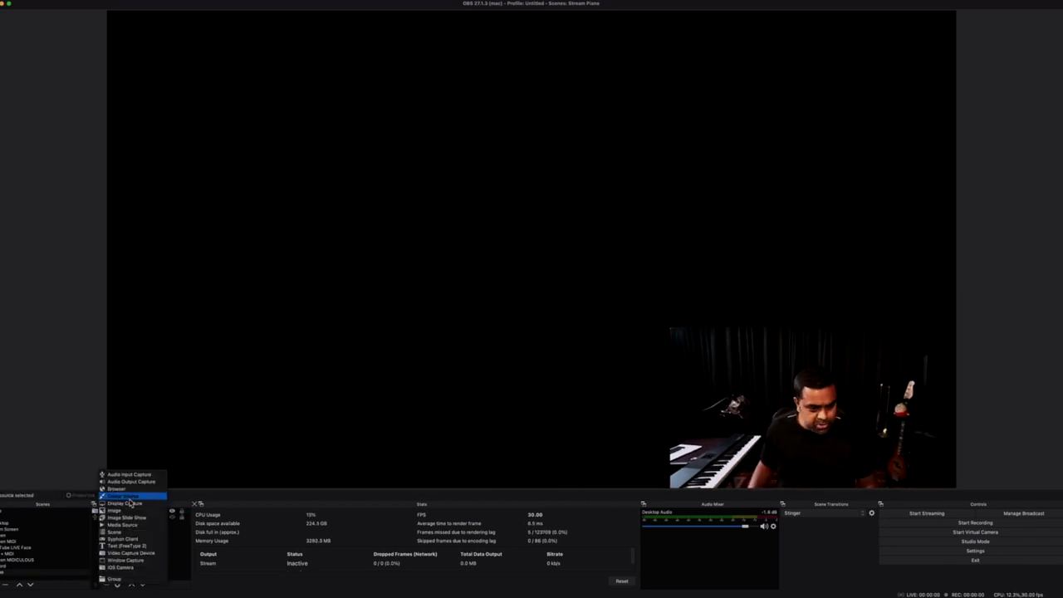
left_click(134, 553)
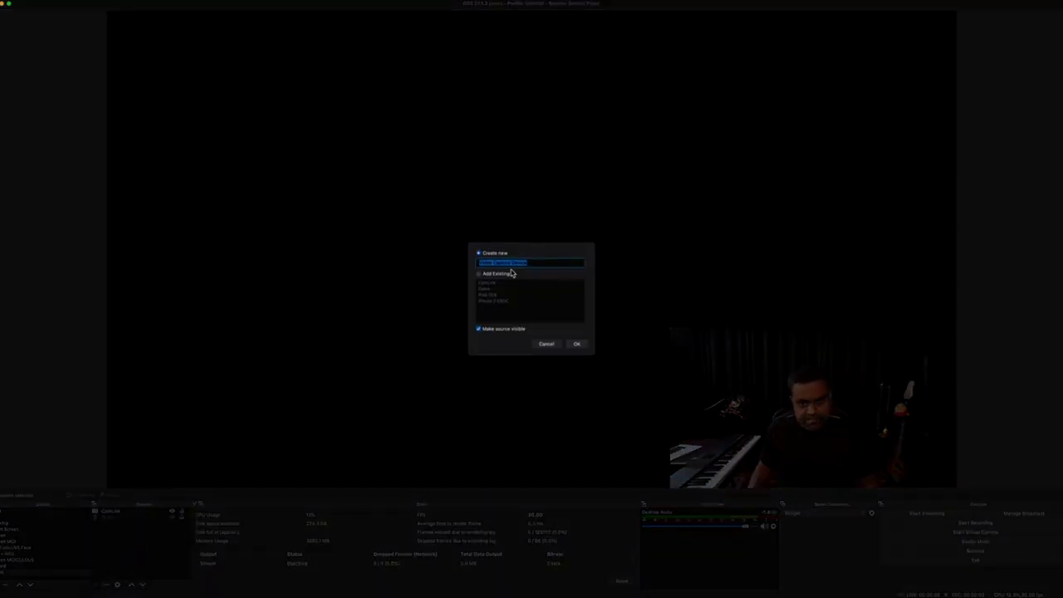
left_click(479, 274)
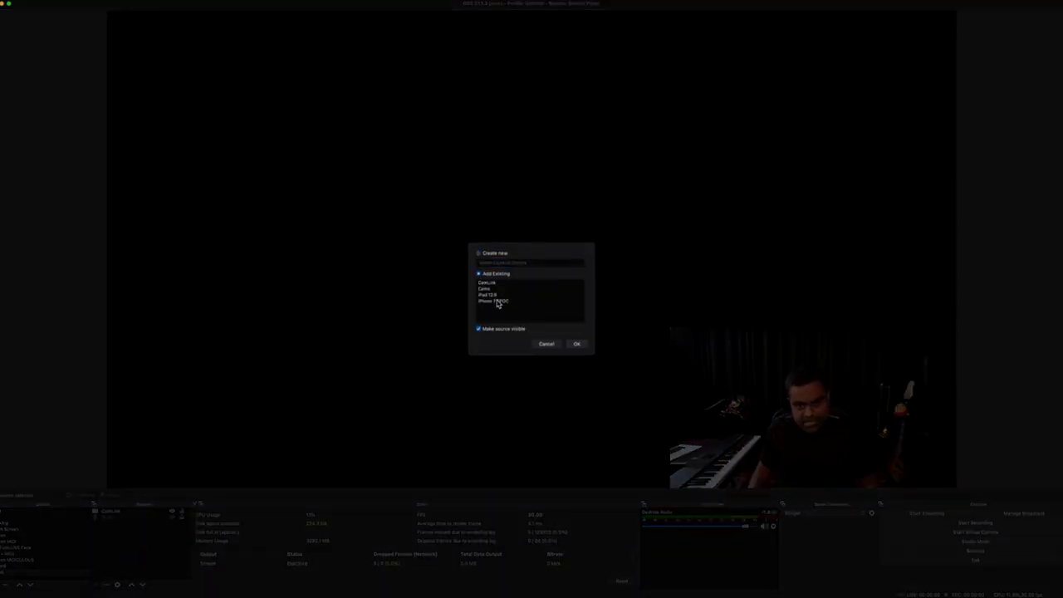
left_click(494, 296)
left_click(576, 344)
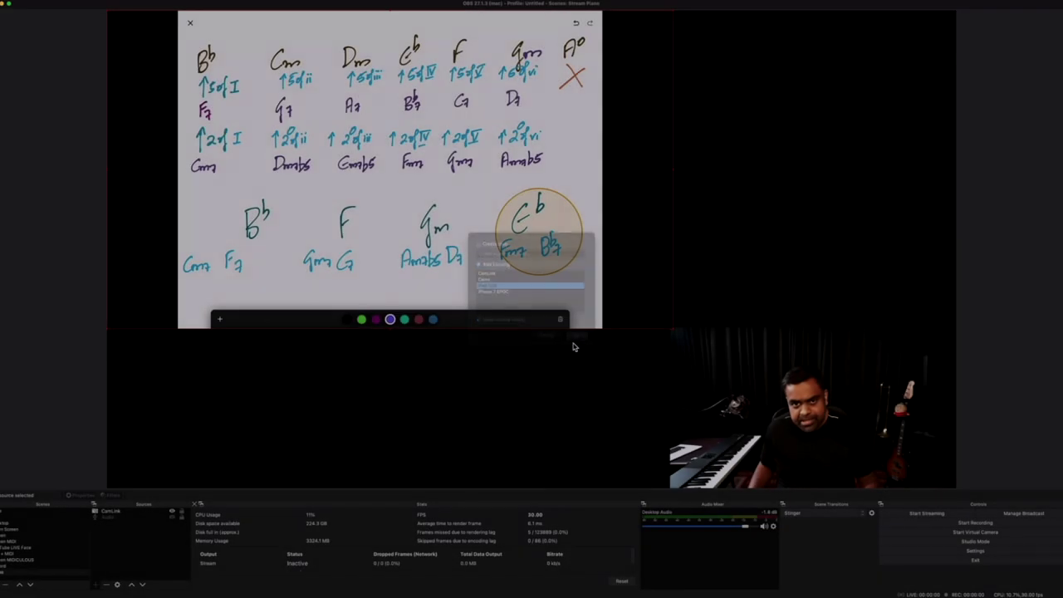
Step: Crop the iPad feed to the whiteboard, removing its toolbar, then shrink it into the top-left corner
left_click_drag(672, 169, 600, 175)
left_click_drag(112, 173, 179, 174)
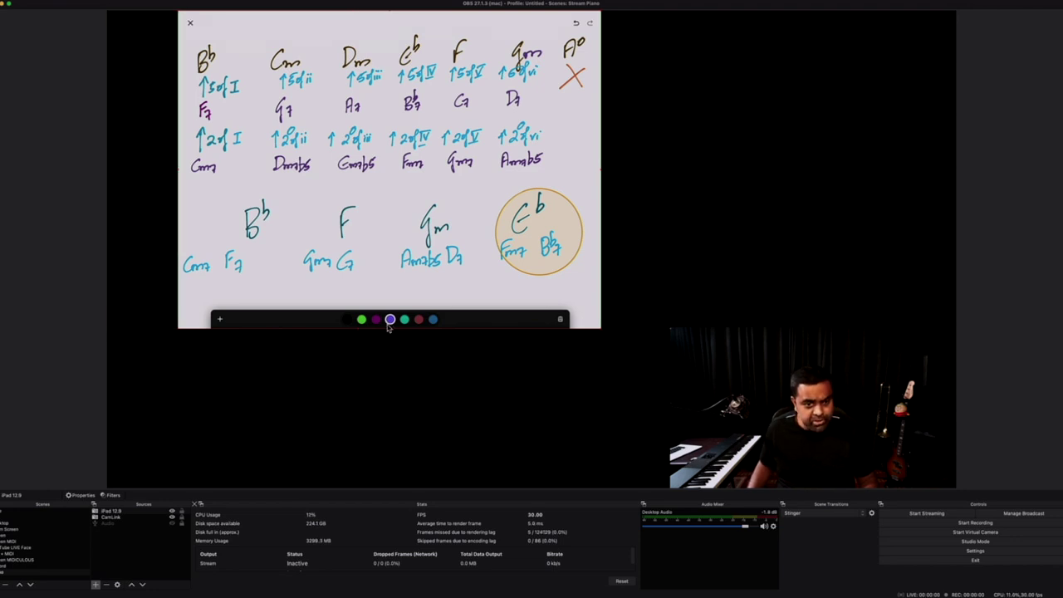
left_click_drag(388, 325, 390, 306)
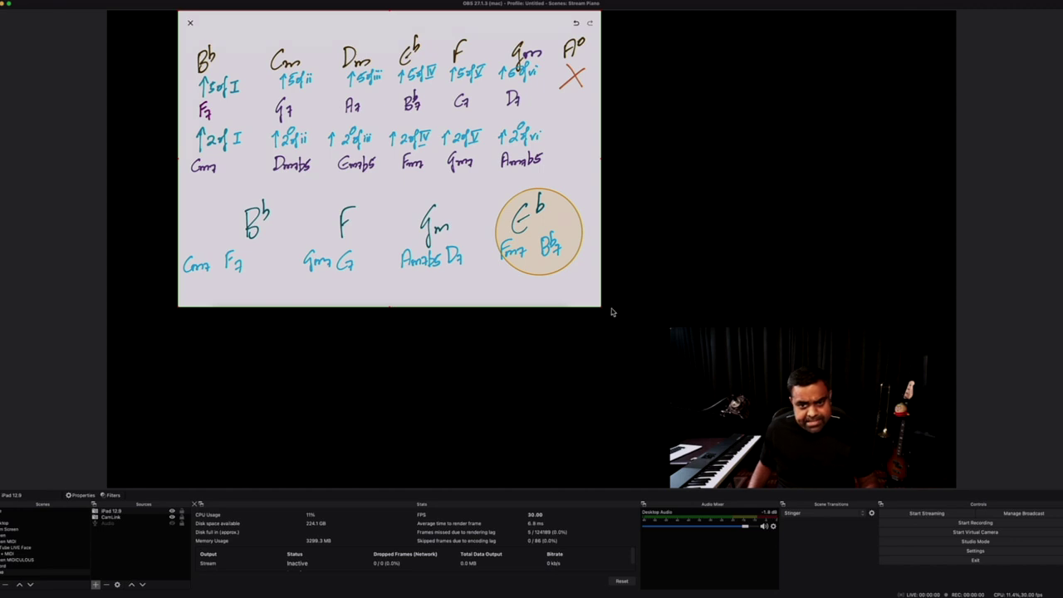
left_click_drag(603, 313, 495, 232)
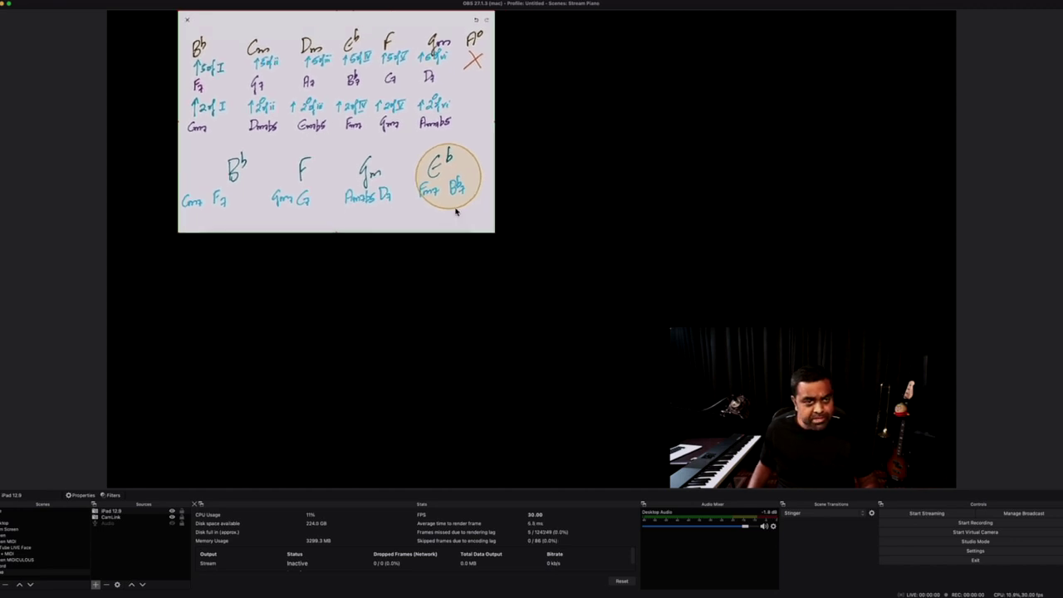
left_click_drag(382, 184, 323, 184)
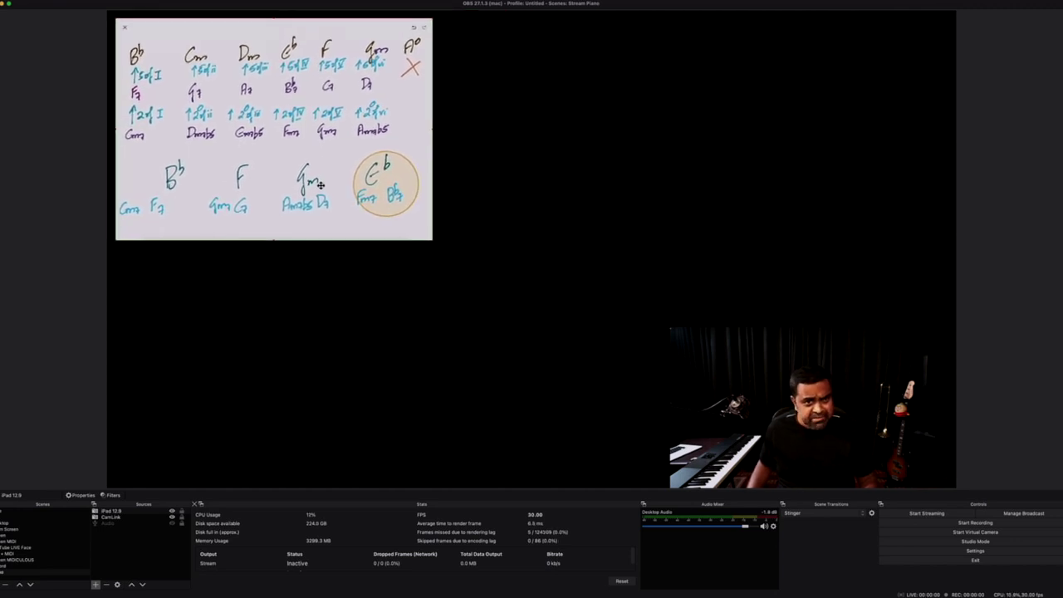
Step: Crop the face camera's top and sides, then move it up-right and enlarge it
left_click(825, 384)
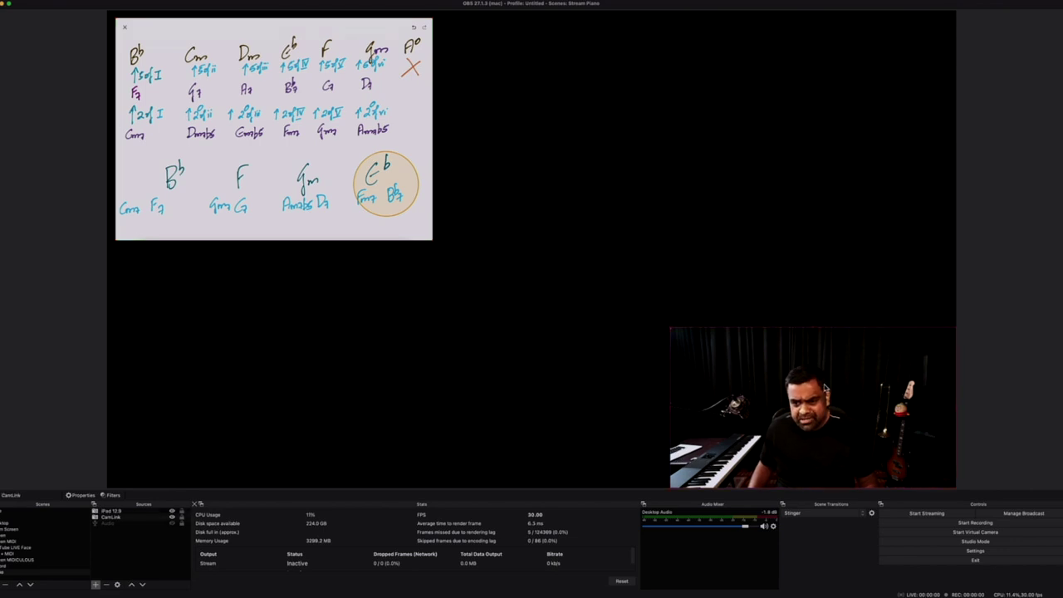
left_click_drag(812, 326, 812, 349)
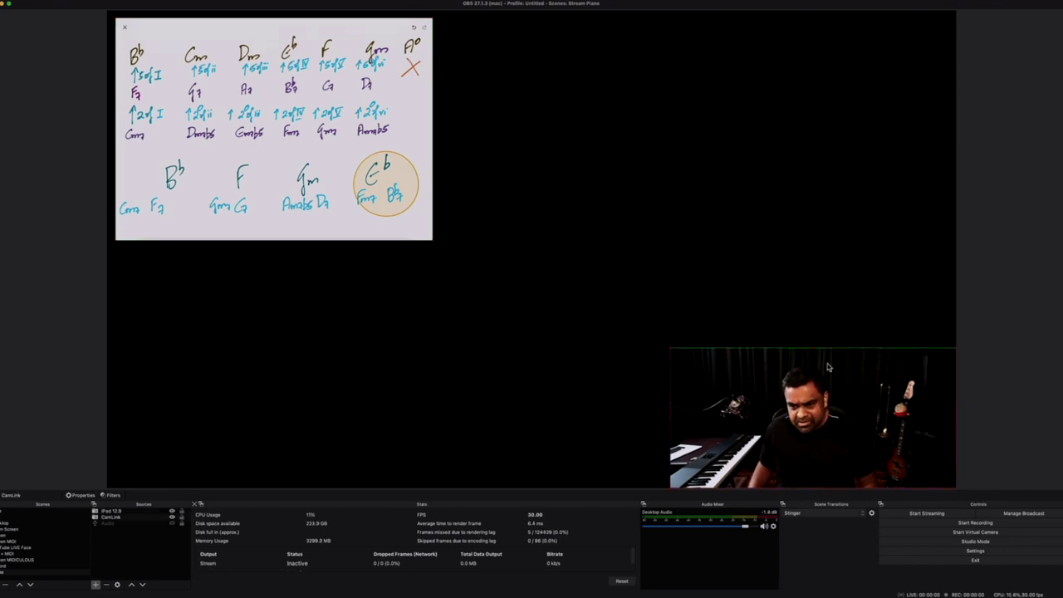
left_click_drag(955, 417, 889, 417)
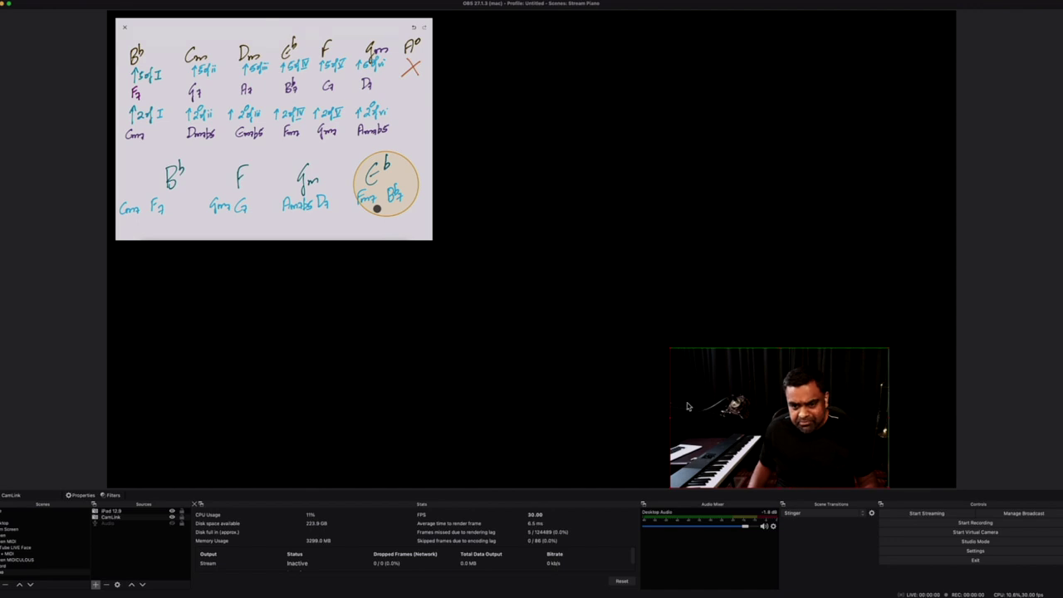
left_click_drag(669, 417, 733, 415)
left_click_drag(826, 444, 881, 380)
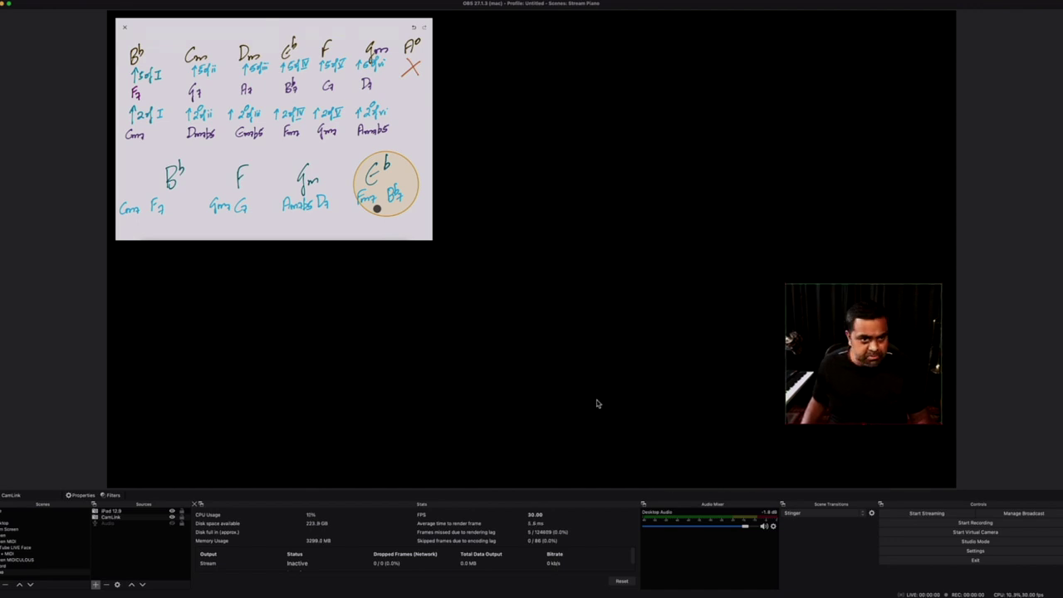
left_click_drag(783, 283, 716, 222)
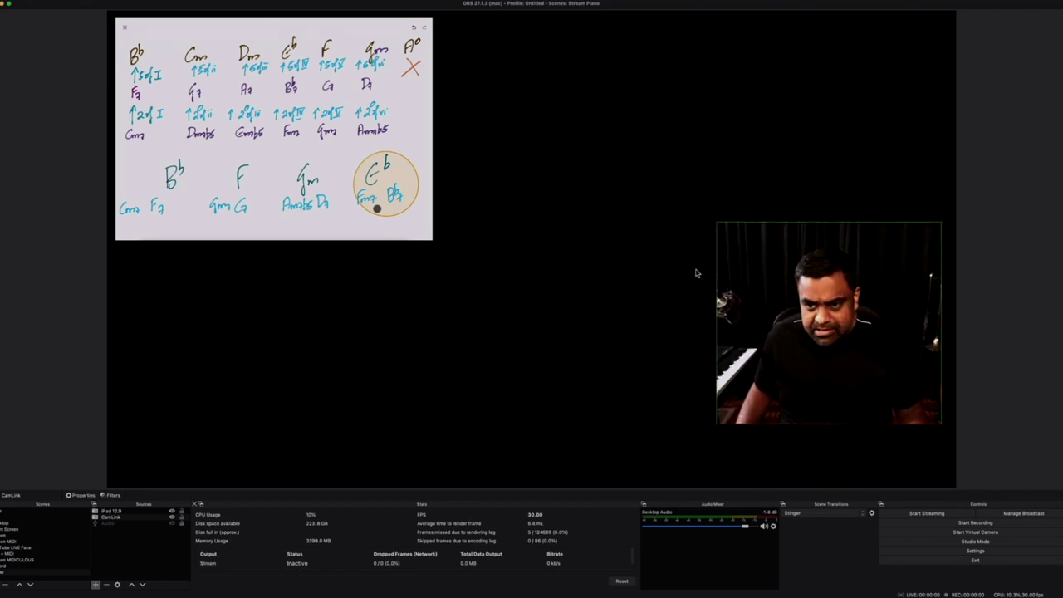
left_click(651, 335)
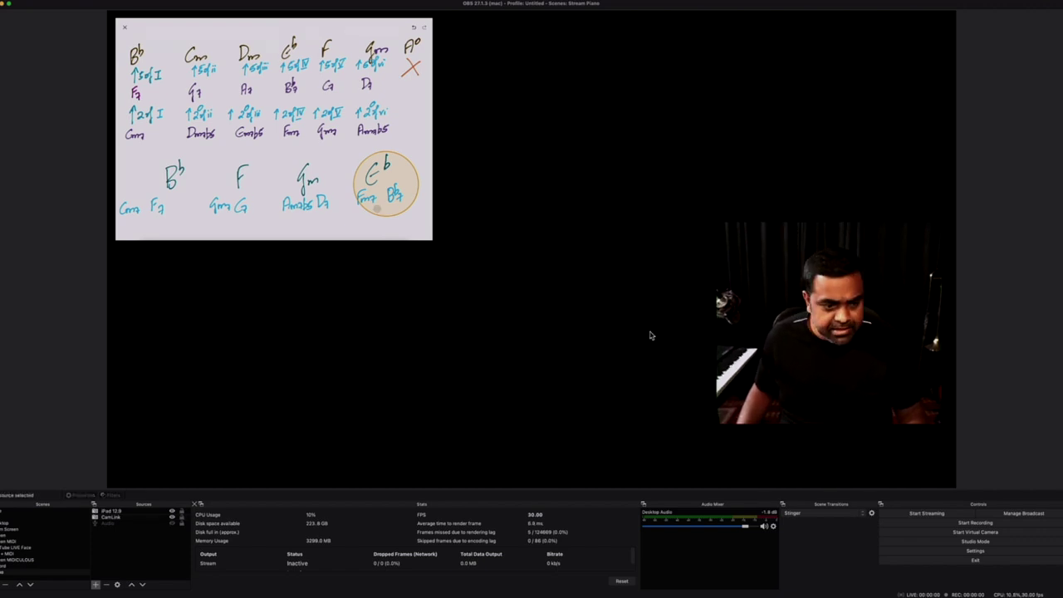
Step: Add the Camo piano camera and crop it so the piano keys sit along the bottom
left_click(95, 587)
left_click(141, 553)
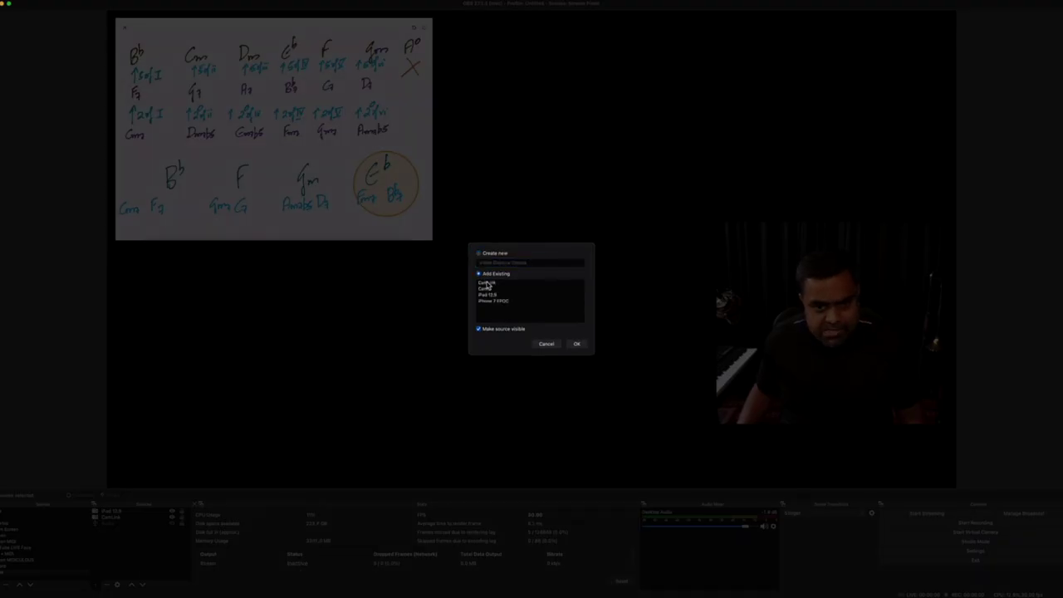
left_click(579, 346)
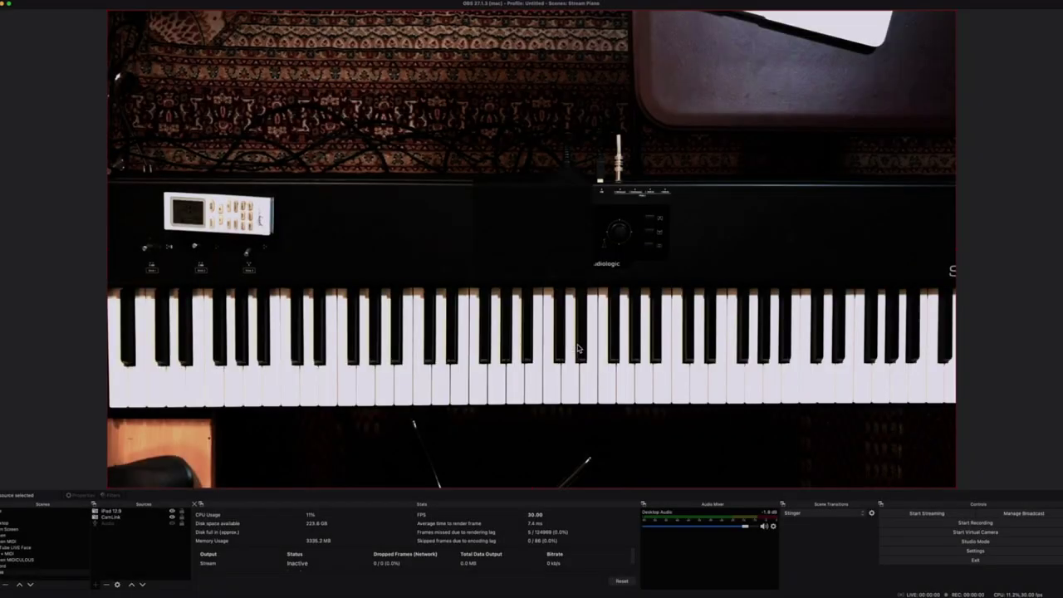
left_click_drag(534, 11, 551, 242)
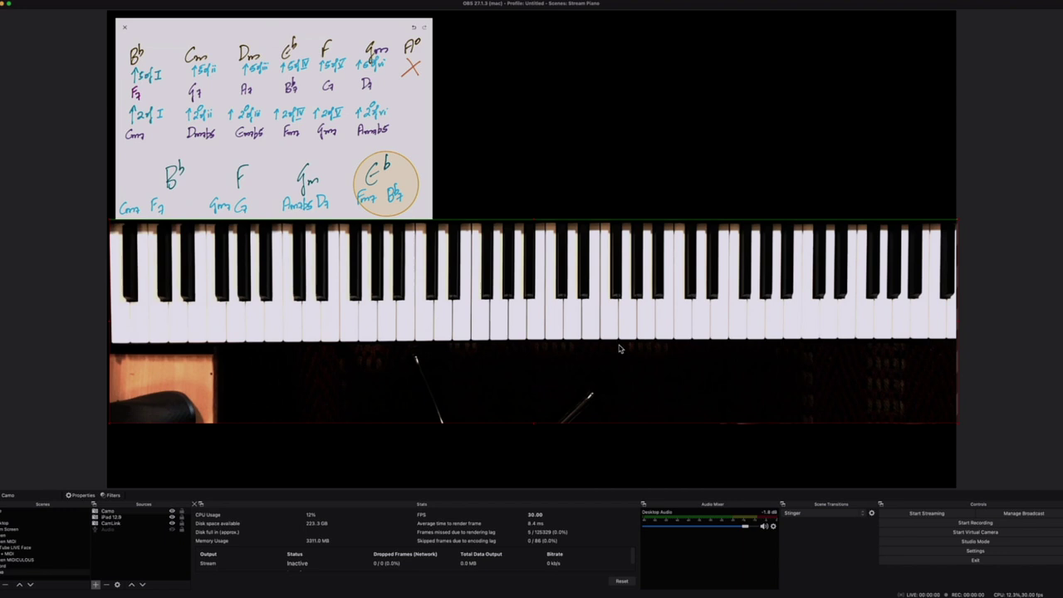
left_click_drag(534, 422, 537, 387)
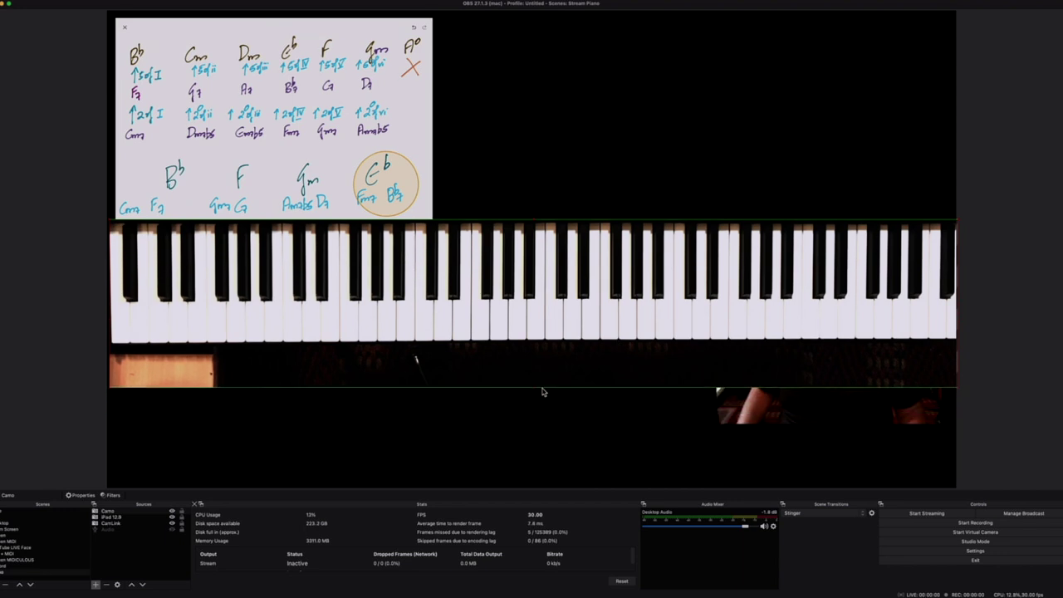
left_click_drag(545, 328, 546, 424)
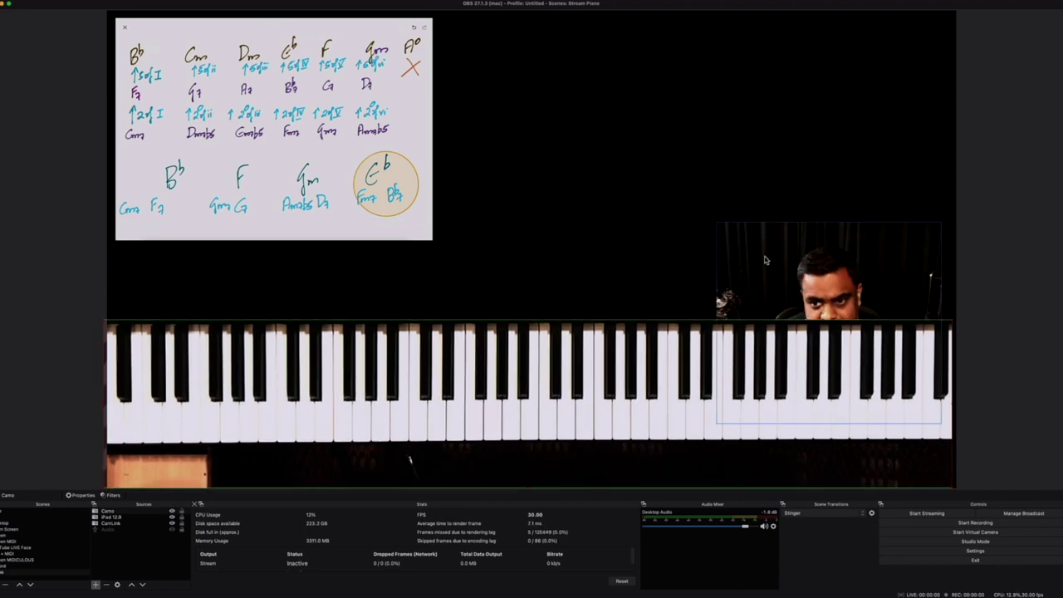
Step: Nudge the chord chart, move and enlarge the face camera above the piano, then launch ChordieApp
left_click_drag(769, 260, 727, 107)
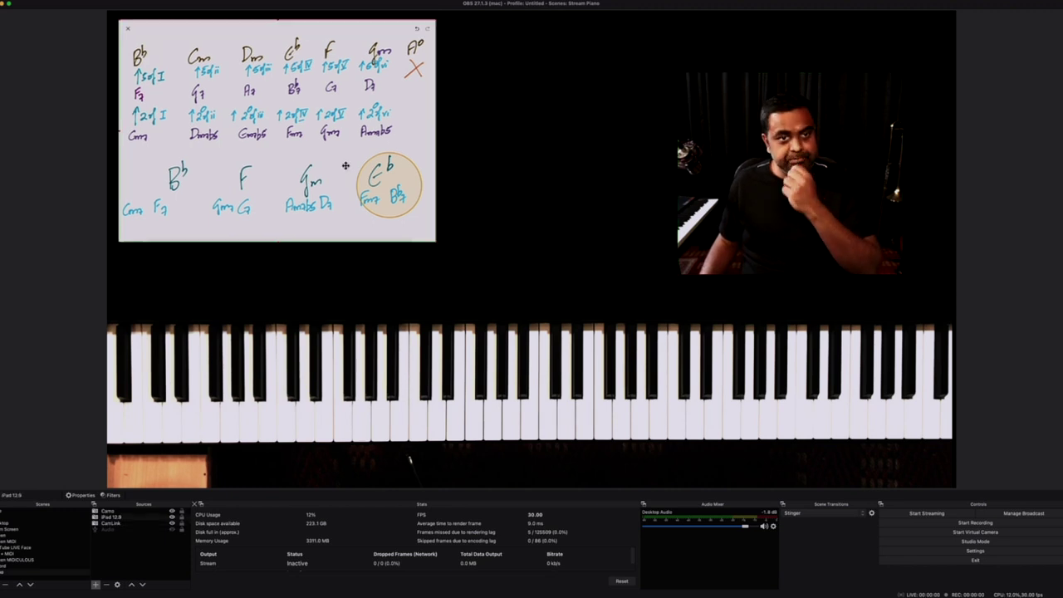
left_click_drag(351, 178, 389, 209)
left_click_drag(727, 199, 741, 170)
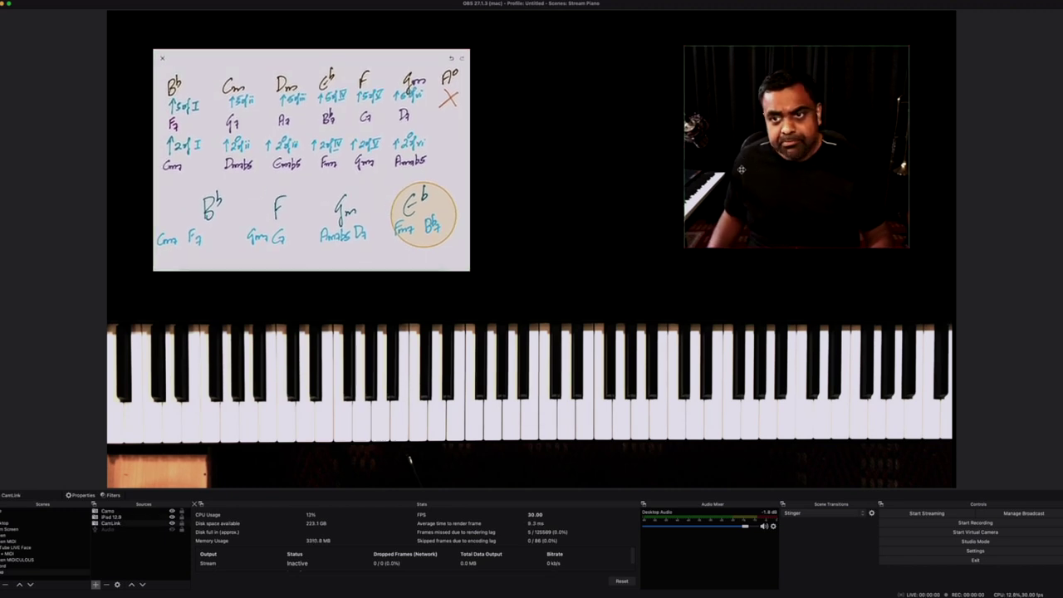
left_click_drag(686, 252, 624, 294)
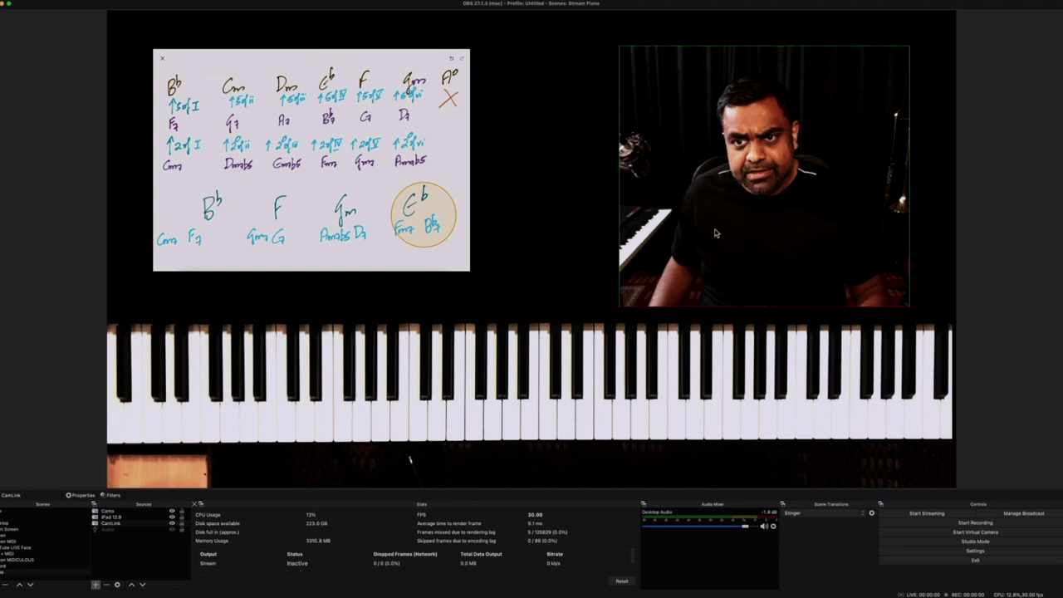
mouse_move(366, 589)
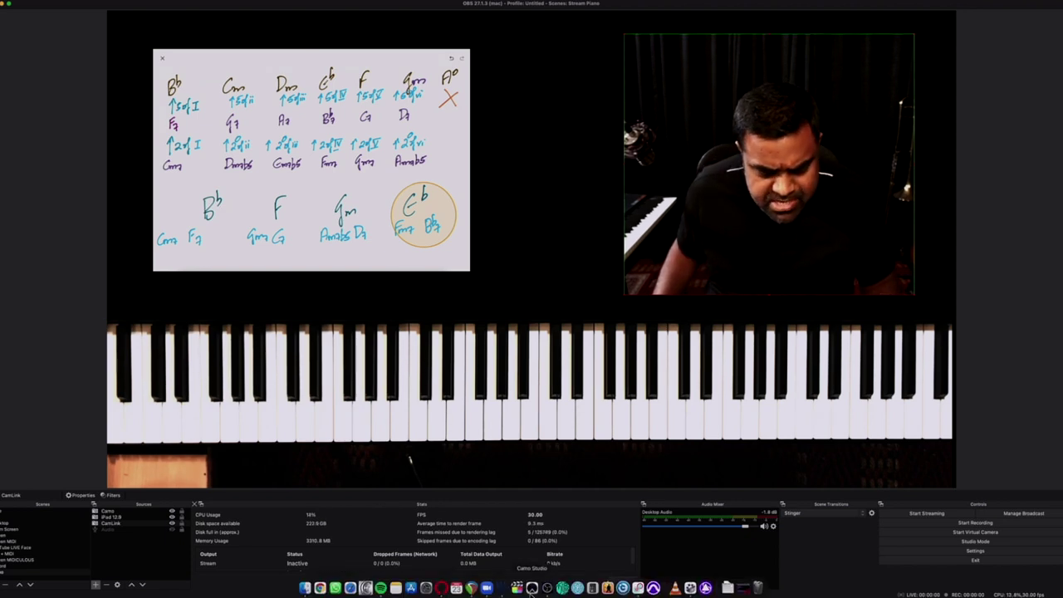
left_click(366, 589)
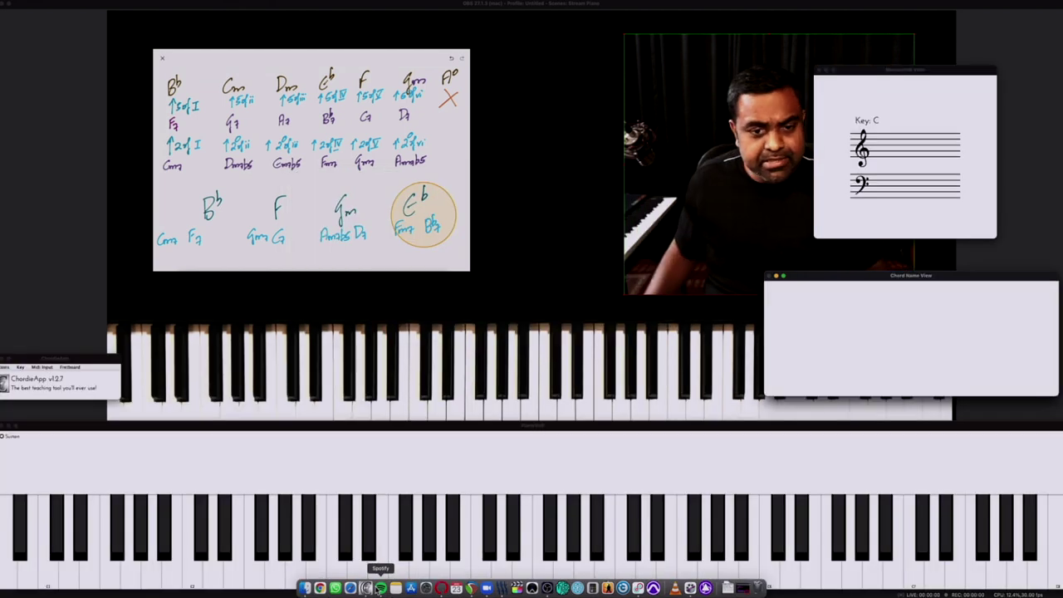
Step: Check the ChordieApp windows, then bring OBS Studio back in front of them
left_click(447, 404)
left_click(446, 405)
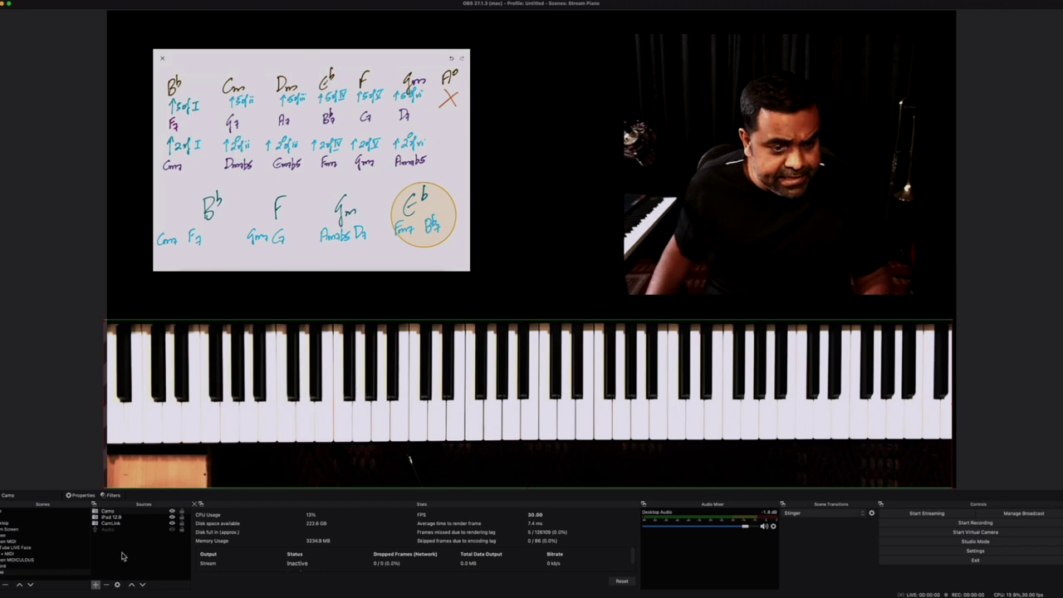
mouse_move(373, 589)
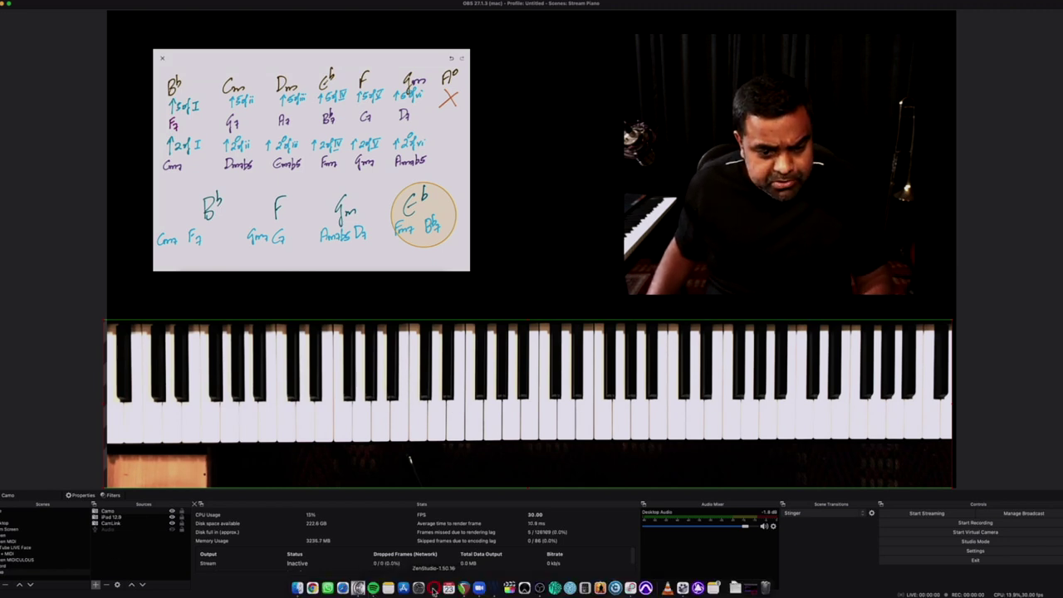
left_click(358, 587)
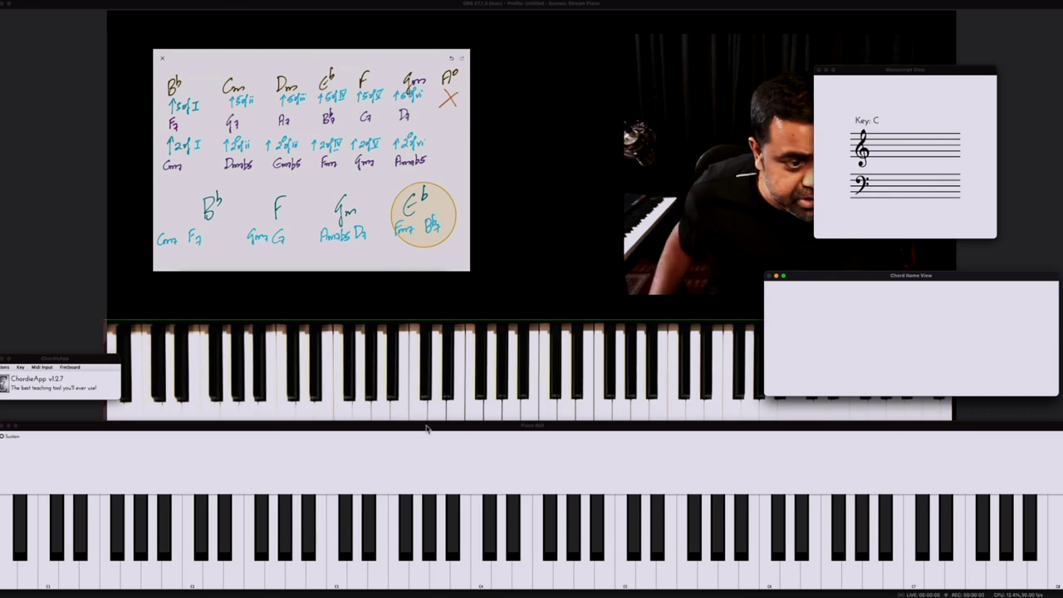
left_click(511, 276)
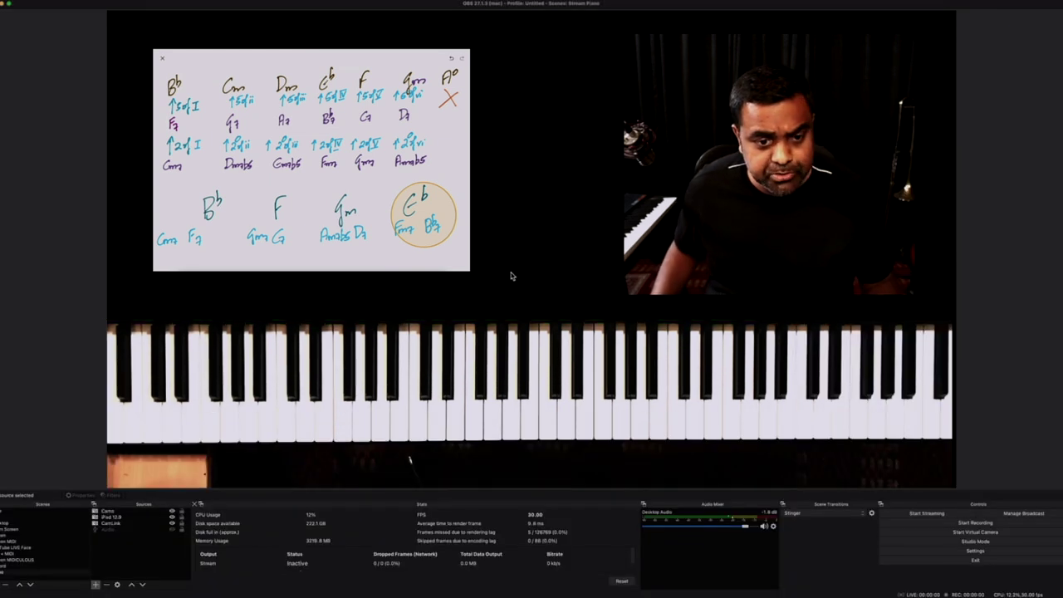
Step: Add a Chordie window capture of [ChordieApp] Piano Roll and resize it into a mid-scene strip
left_click(96, 585)
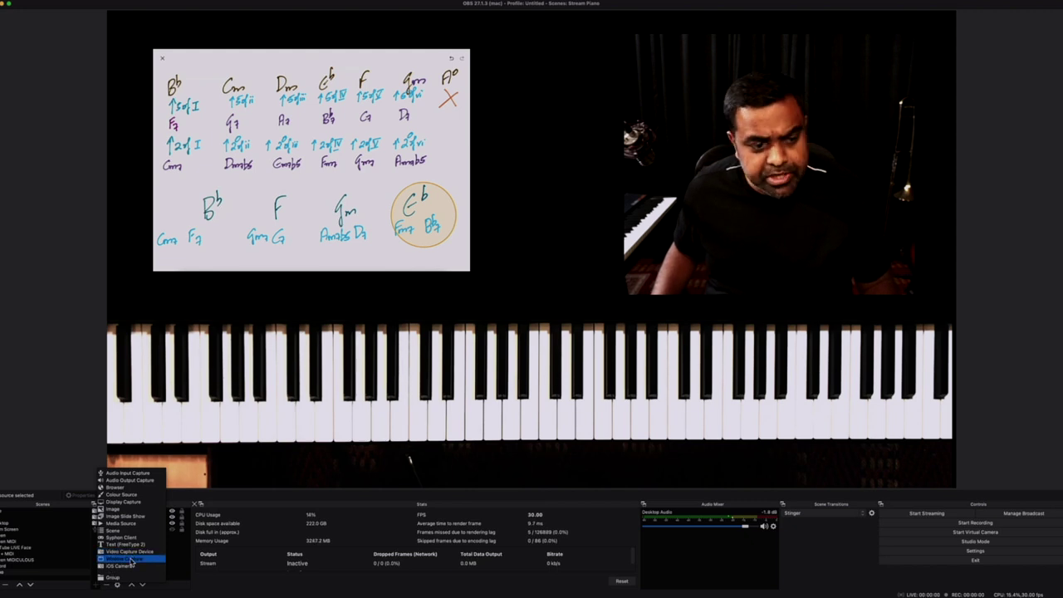
left_click(129, 560)
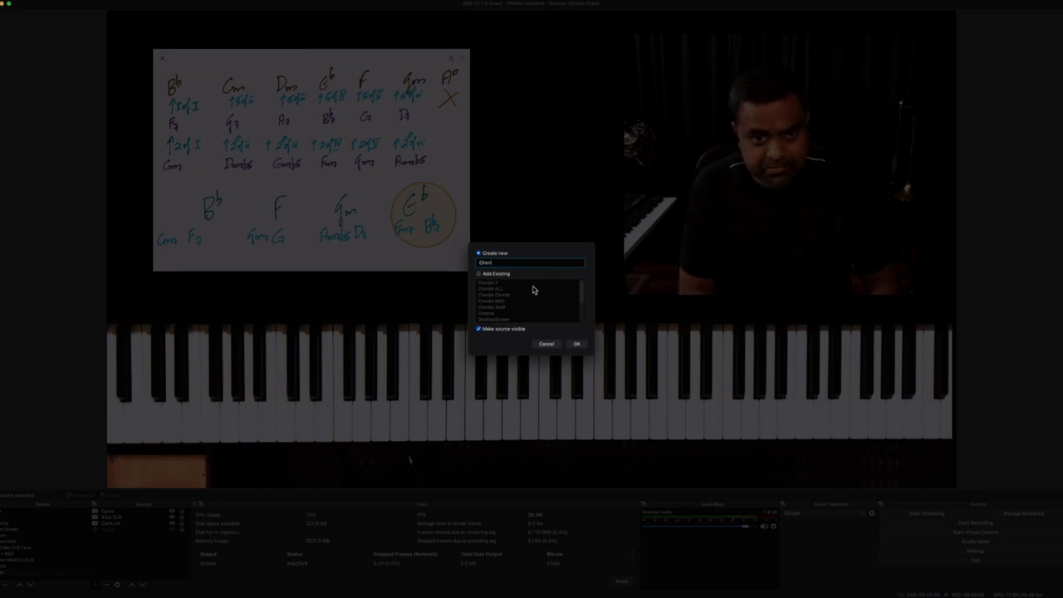
key("Return")
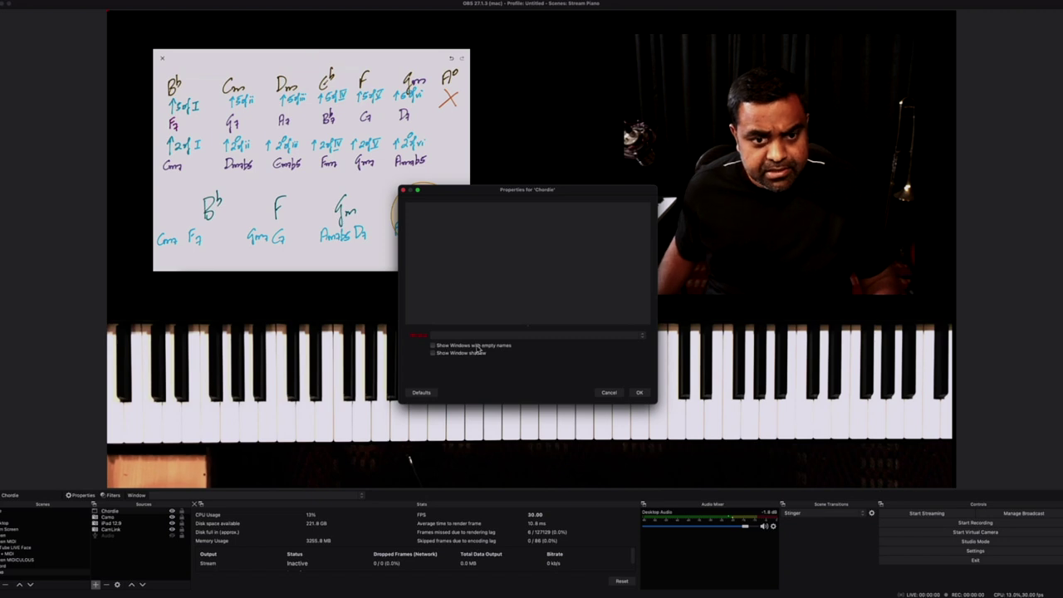
left_click(487, 335)
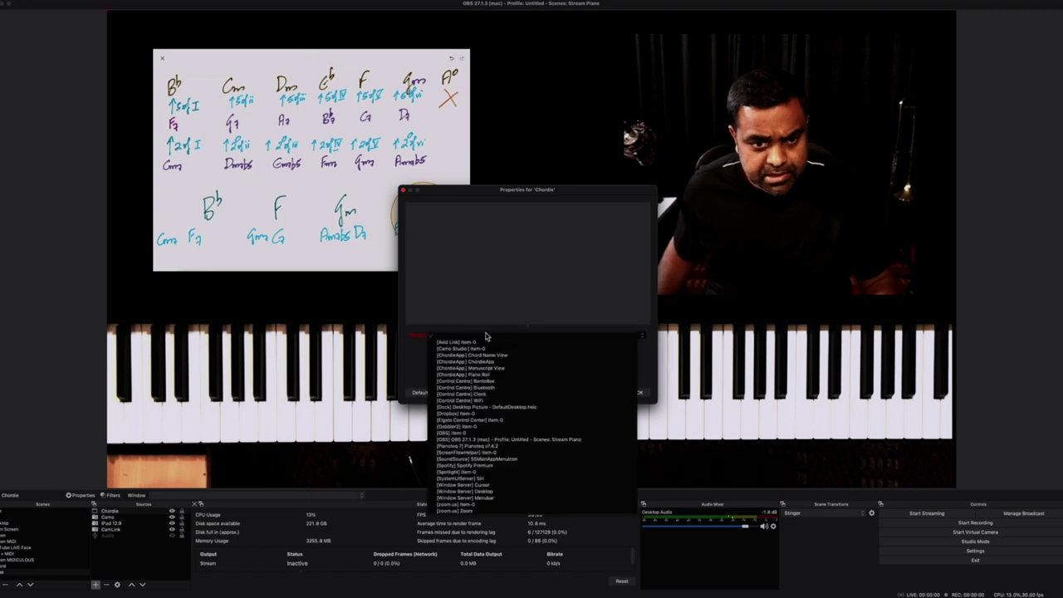
left_click(504, 378)
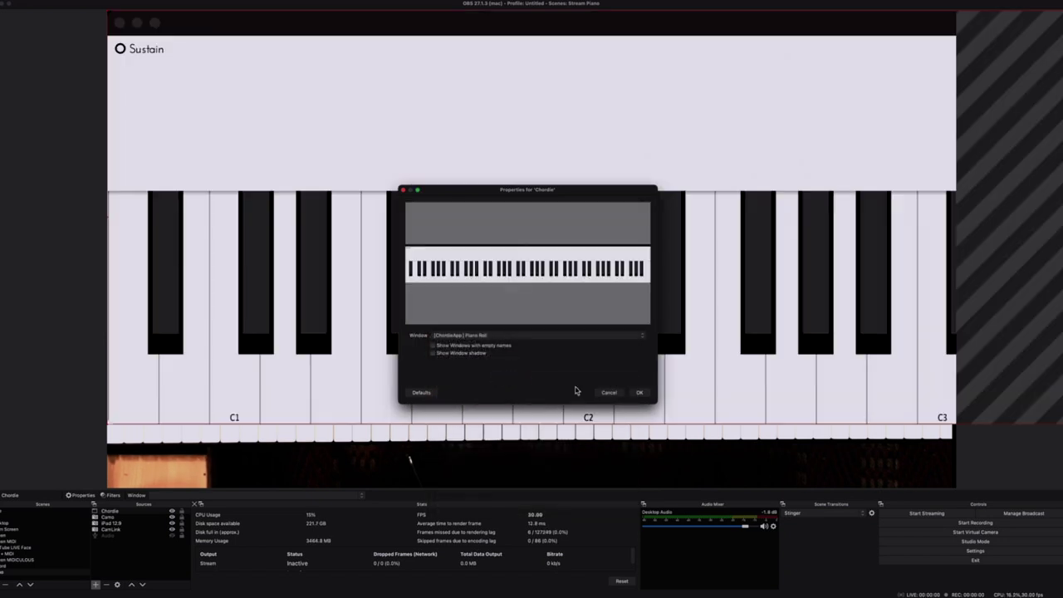
left_click(639, 393)
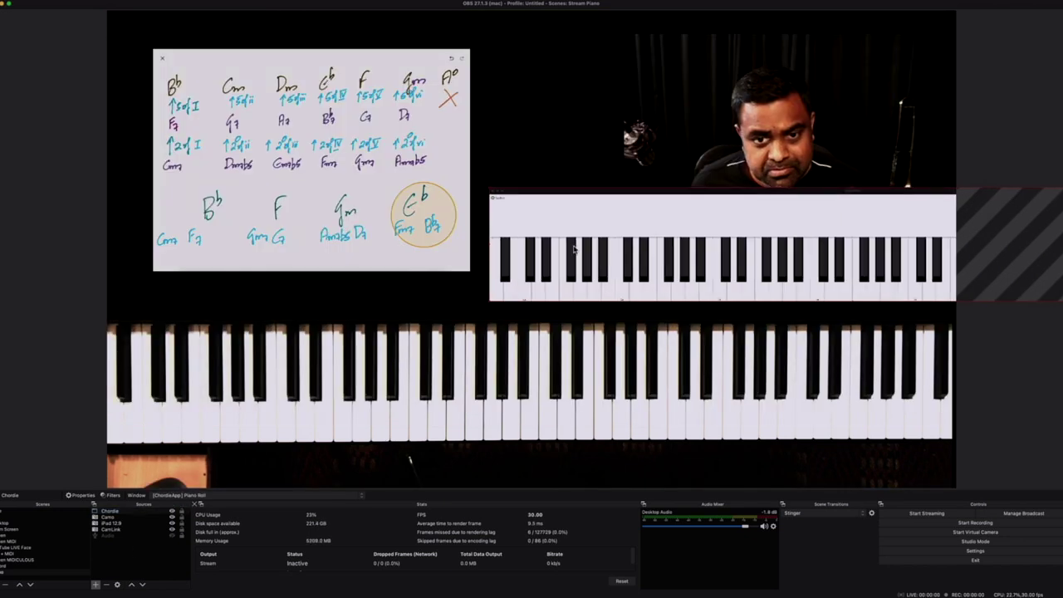
left_click_drag(488, 249, 248, 263)
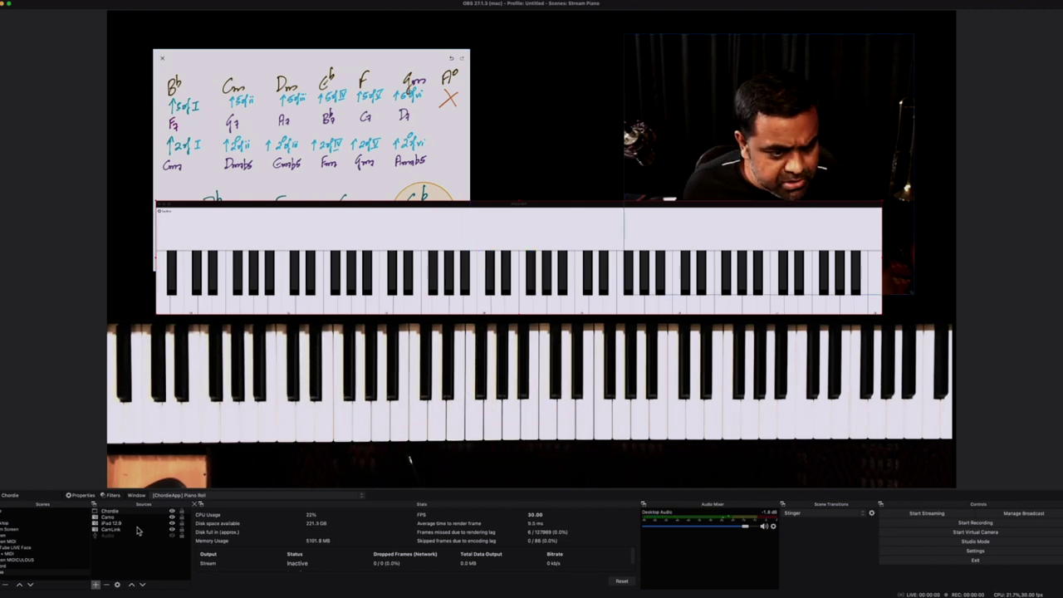
Step: Hide the Chordie source with its eye icon and clear the selection in the preview
left_click(173, 512)
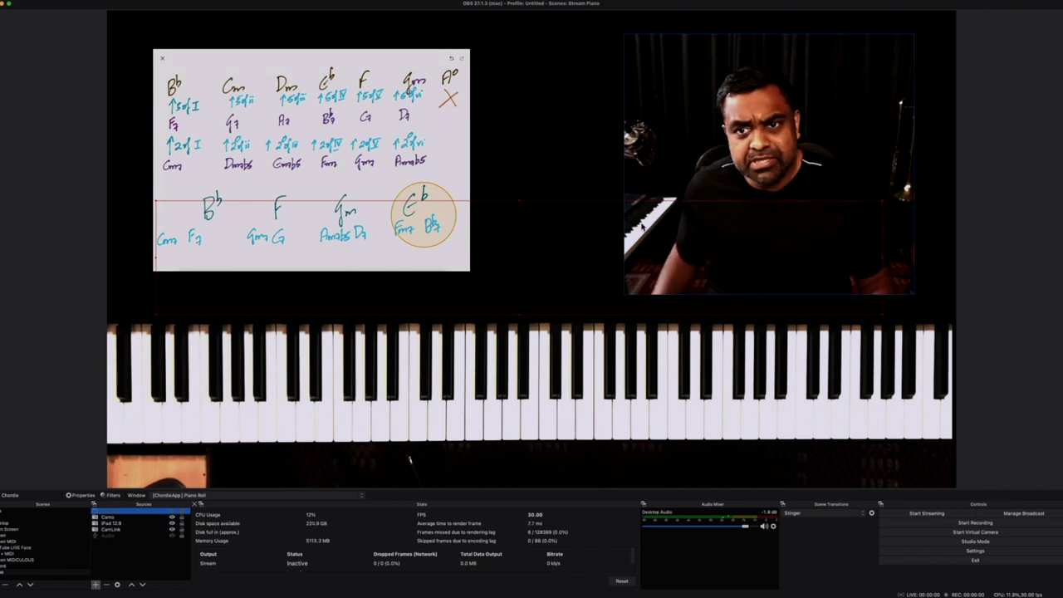
left_click(1020, 246)
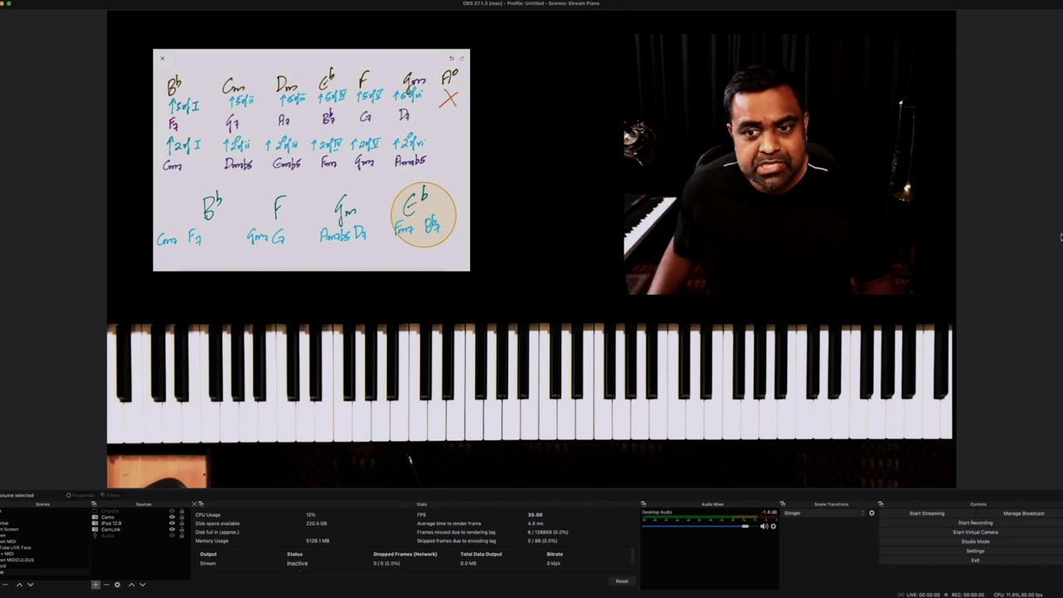
Step: Switch scenes with the F2 hotkey, ending on the larger chord-sheet, face cam and piano layout
key("F2")
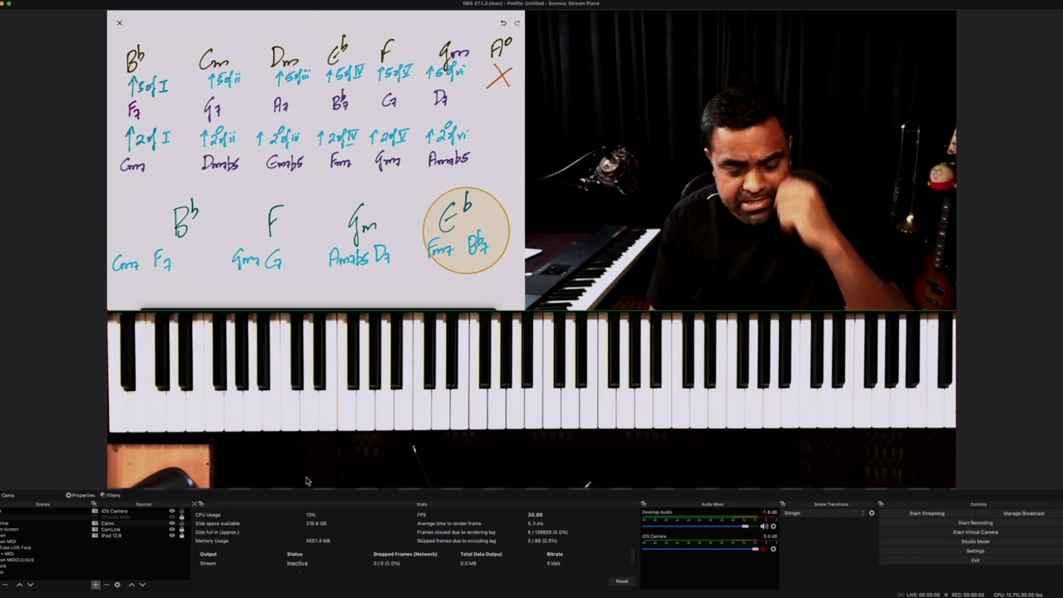
key("F2")
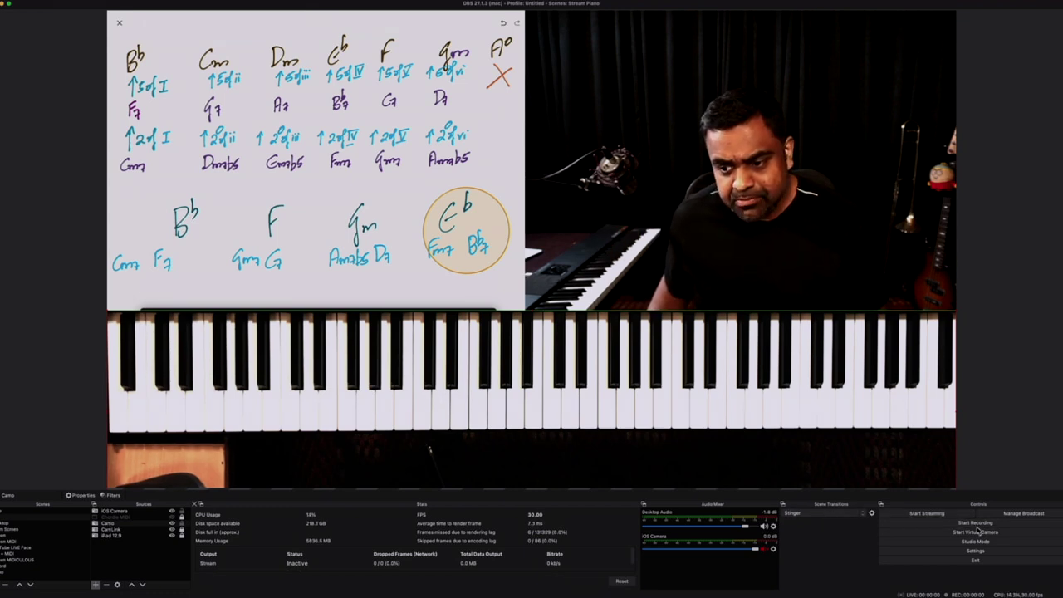
Step: In Finder's Movies folder, Quick Look the Music Factory #29 - Understanding 3/4 video, skip to about 01:44, then close it
mouse_move(336, 589)
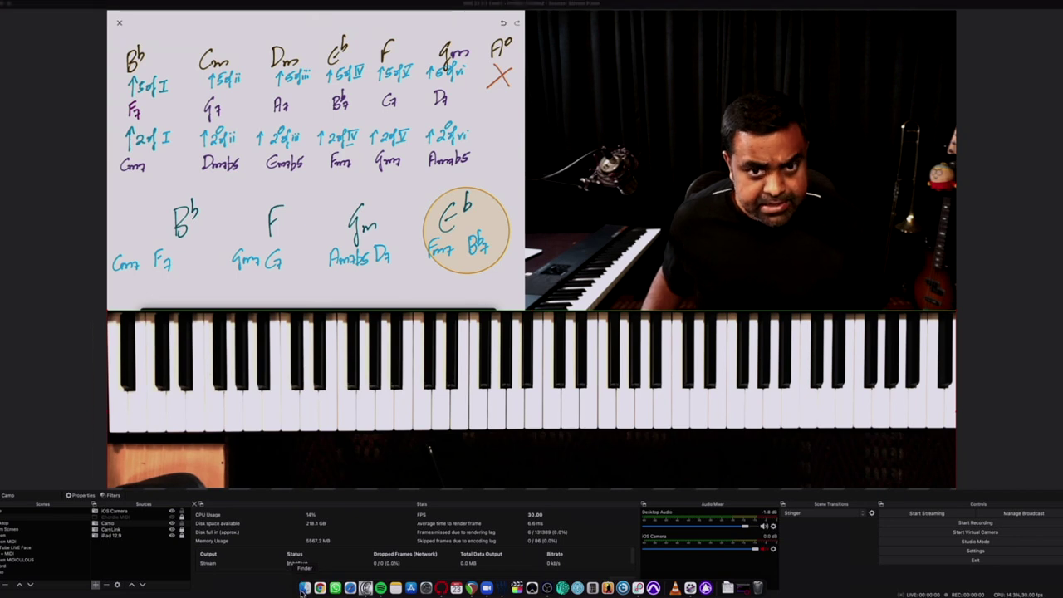
left_click(304, 589)
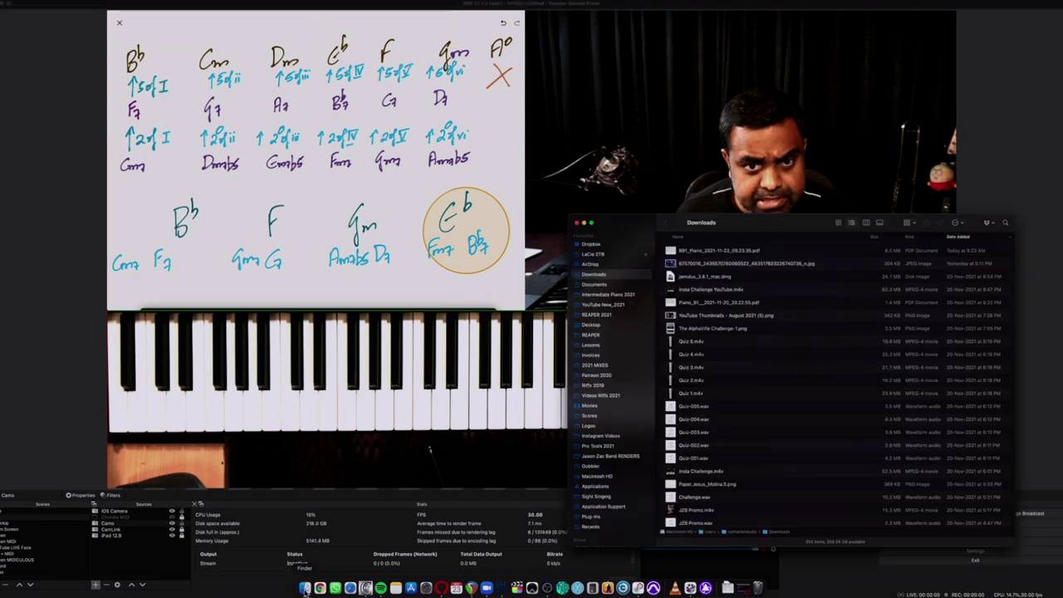
left_click(601, 412)
left_click_drag(644, 228, 482, 198)
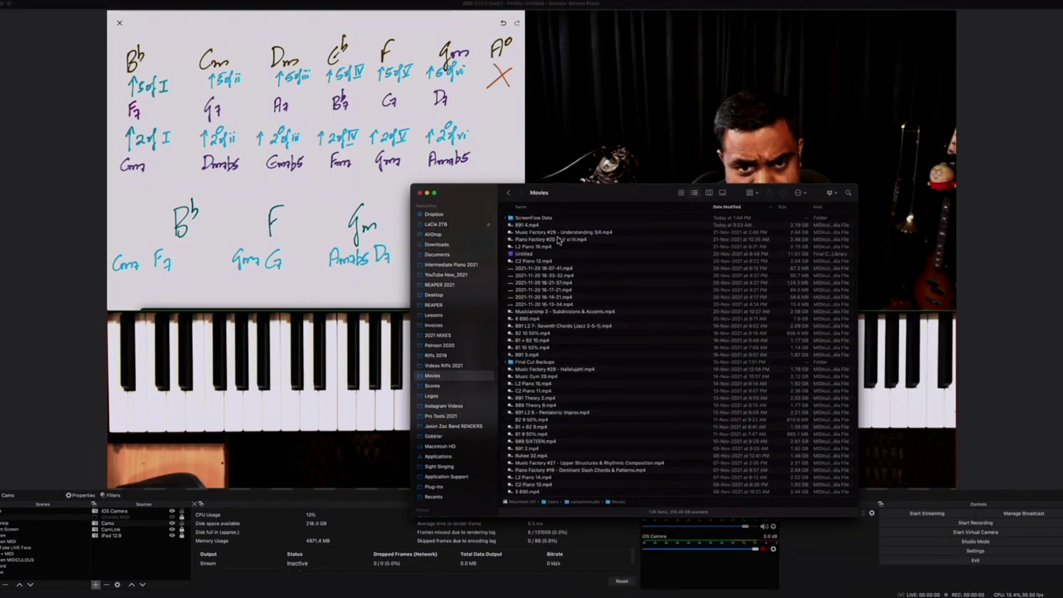
key("space")
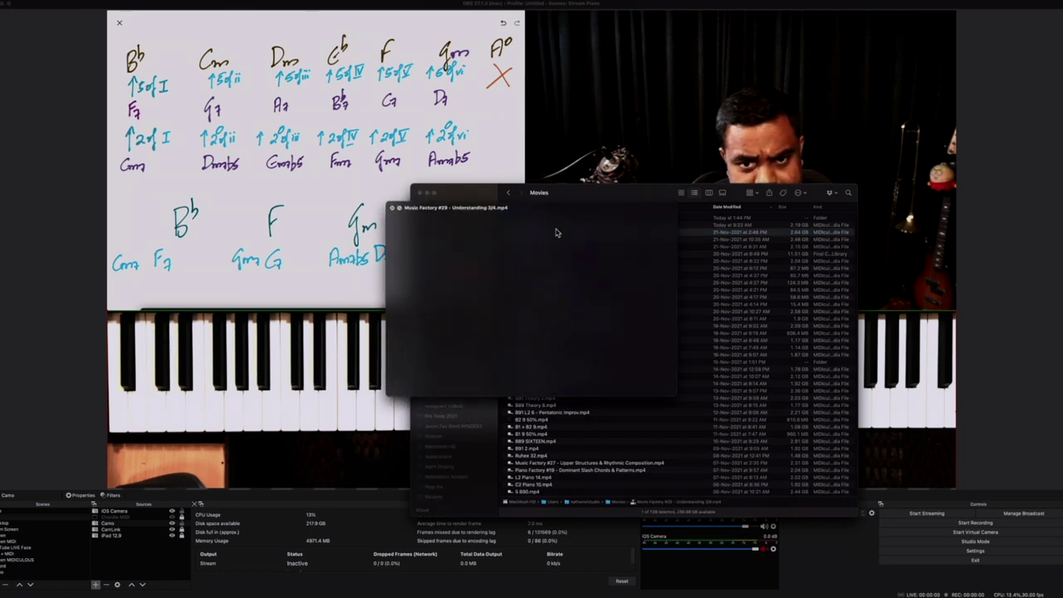
left_click_drag(566, 428, 607, 427)
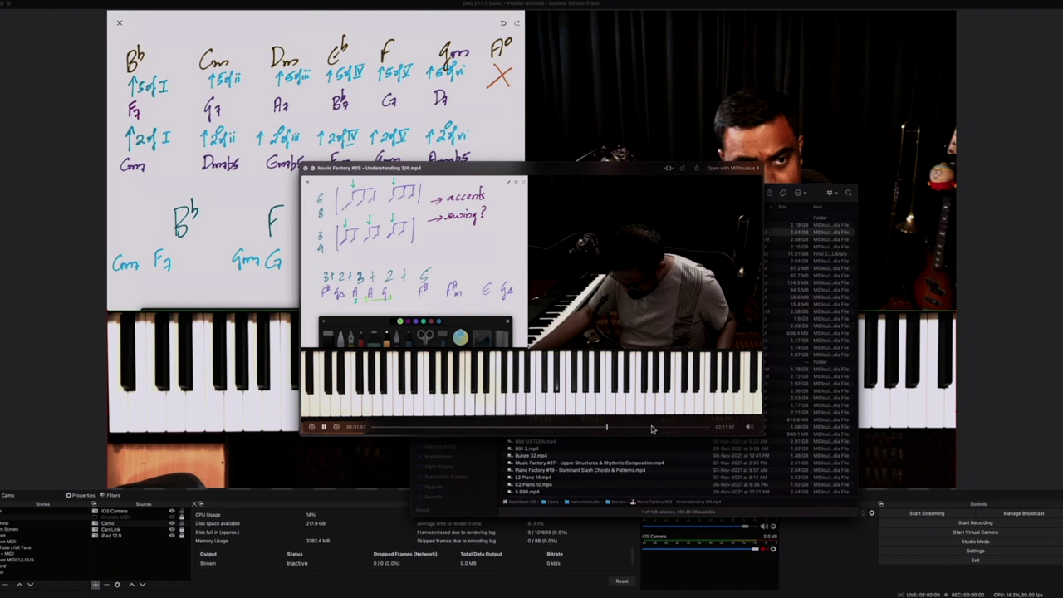
left_click(652, 429)
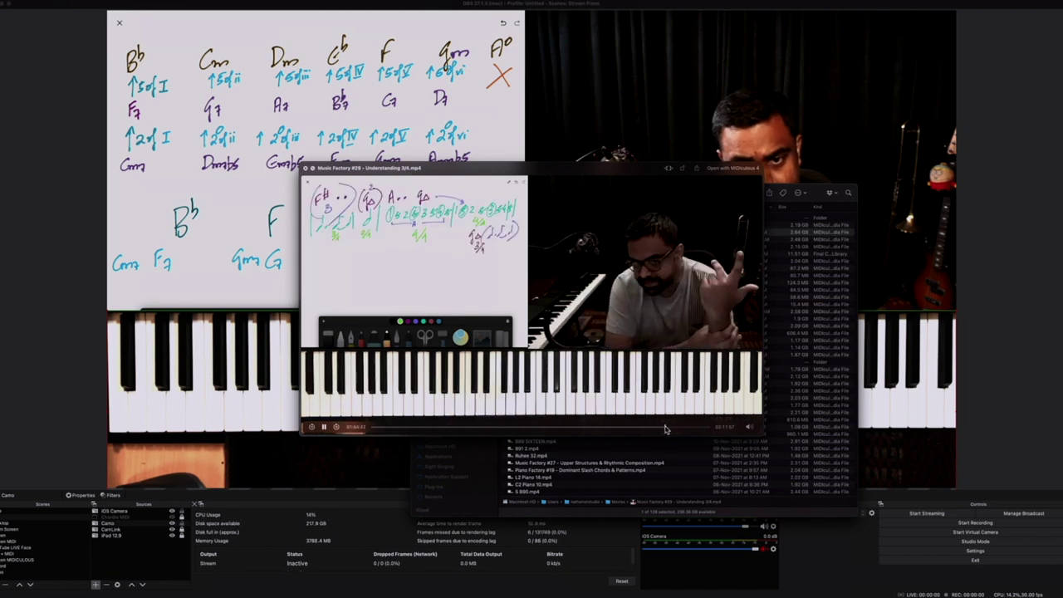
key("space")
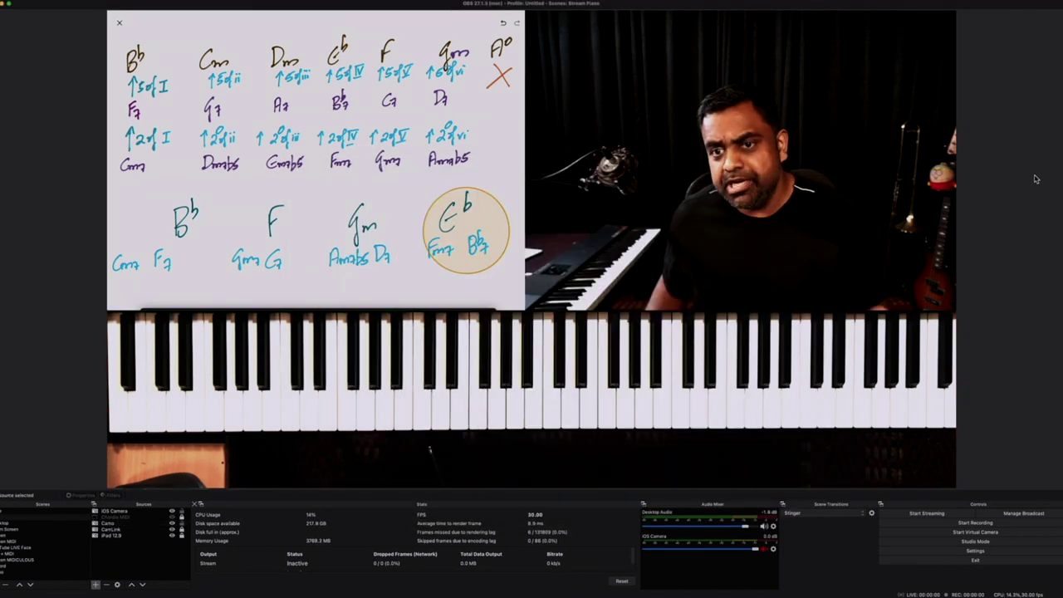
Step: Bring OBS forward, then open Zoom and scroll its meetings list
left_click(1034, 179)
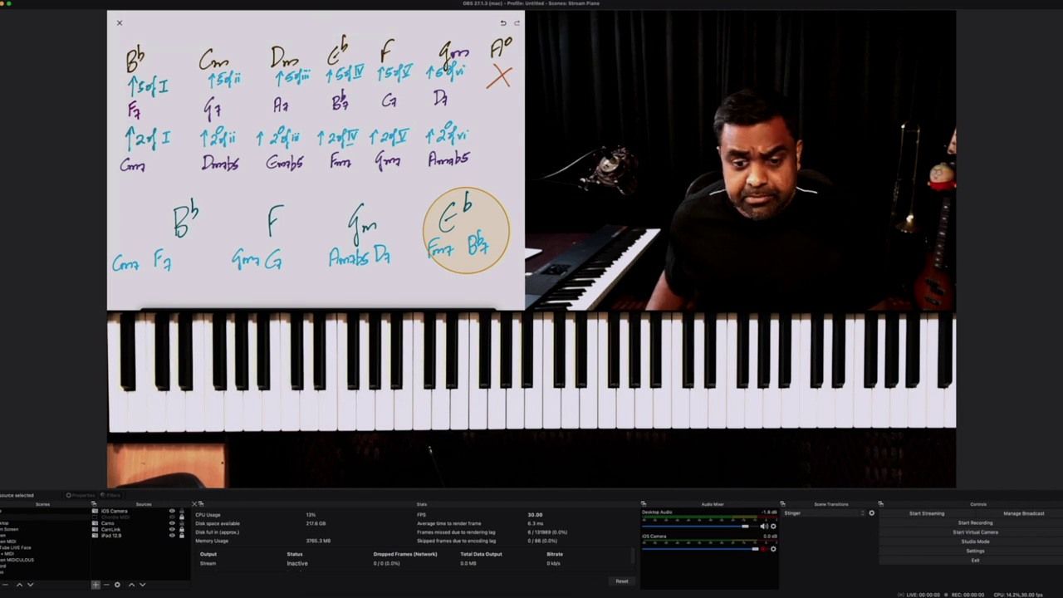
left_click(487, 588)
scroll(463, 304, "down", 5)
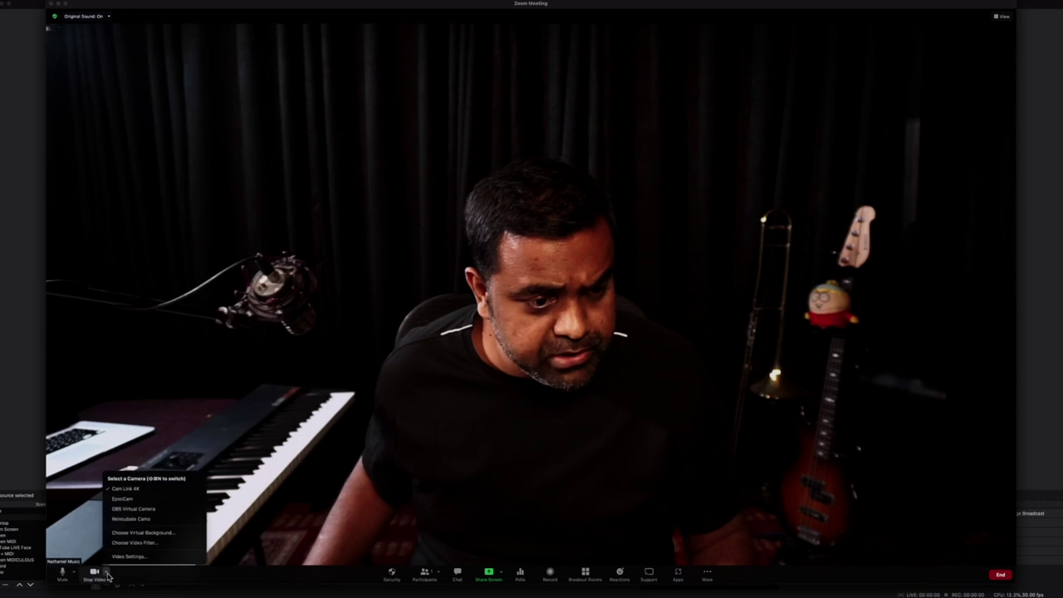
Step: Choose OBS Virtual Camera as the Zoom meeting's video and return to the meeting
left_click(147, 509)
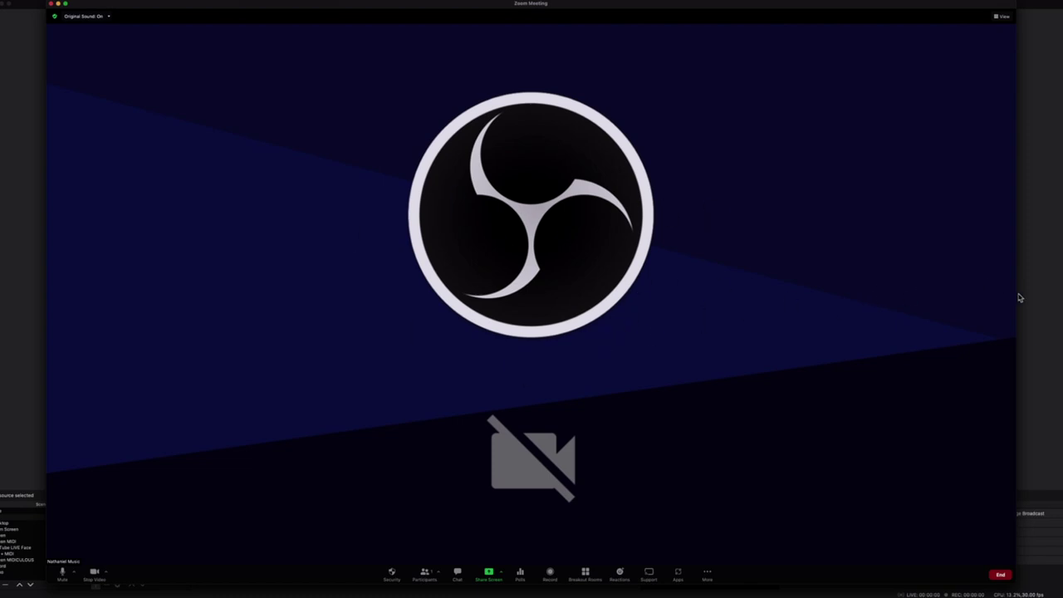
left_click(1043, 303)
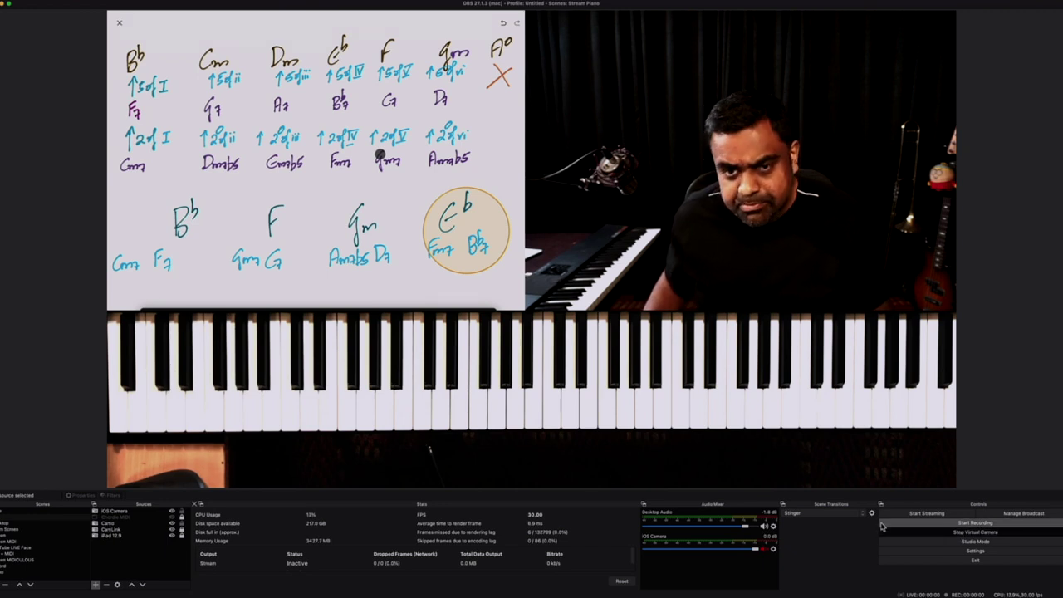
key("super+Tab")
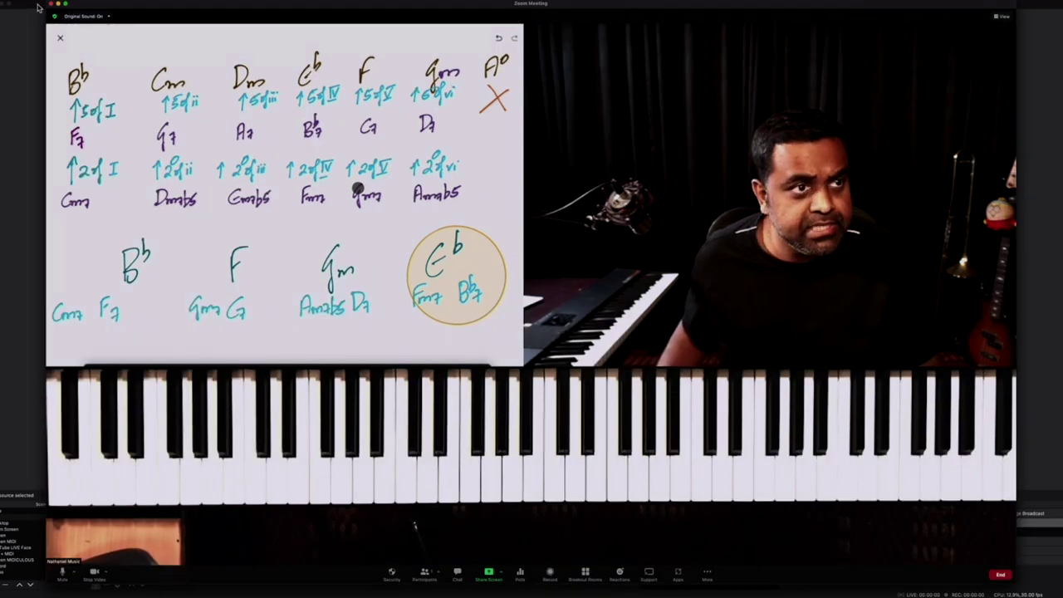
Step: Exit full screen, close Zoom's main window, then reposition and enlarge the meeting window
key("Escape")
left_click_drag(659, 173, 374, 155)
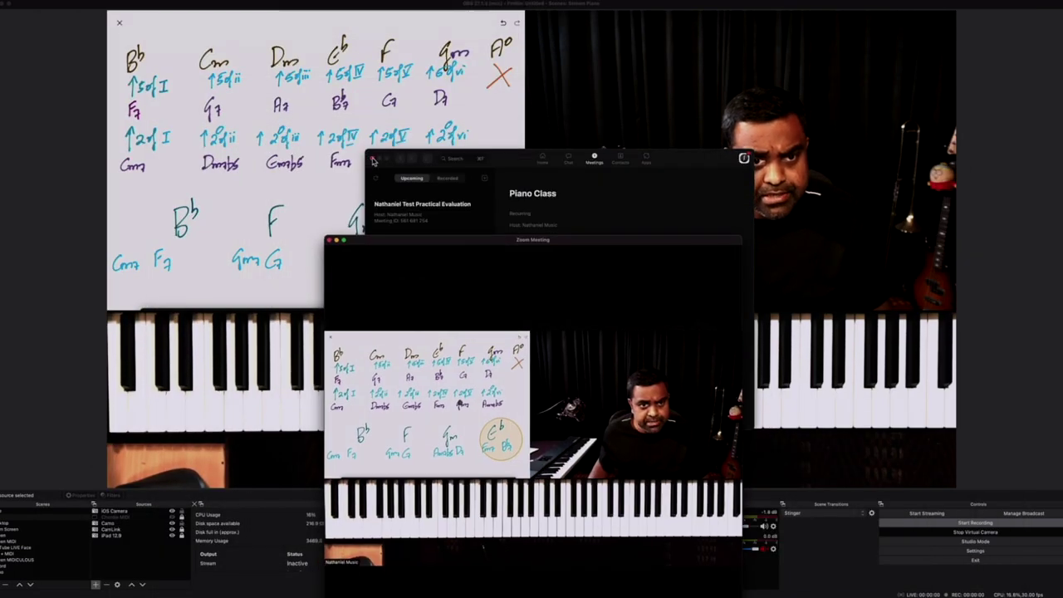
left_click(372, 160)
left_click_drag(531, 239, 490, 88)
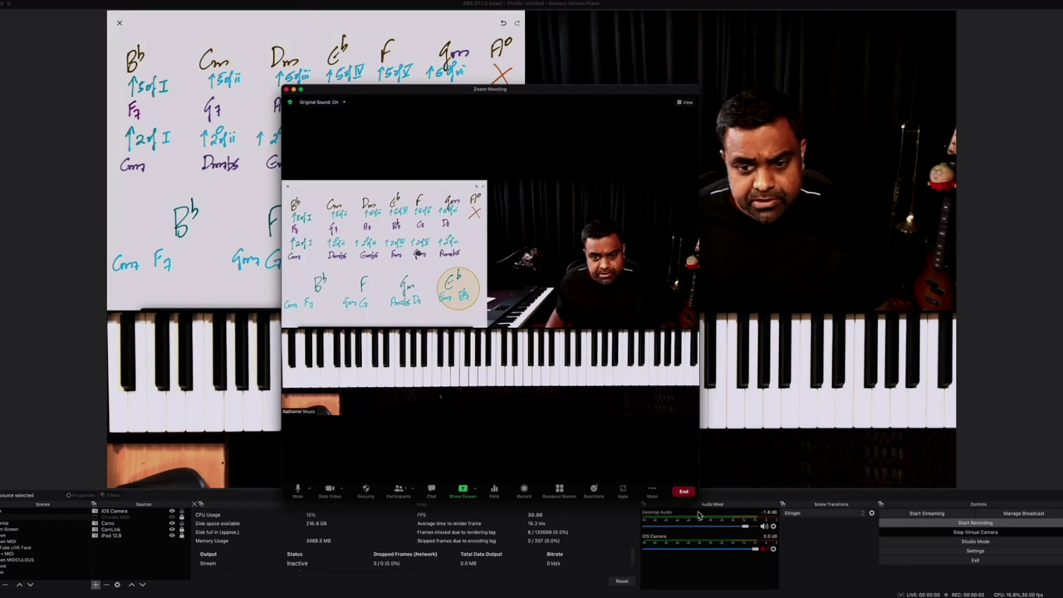
left_click_drag(699, 499, 795, 536)
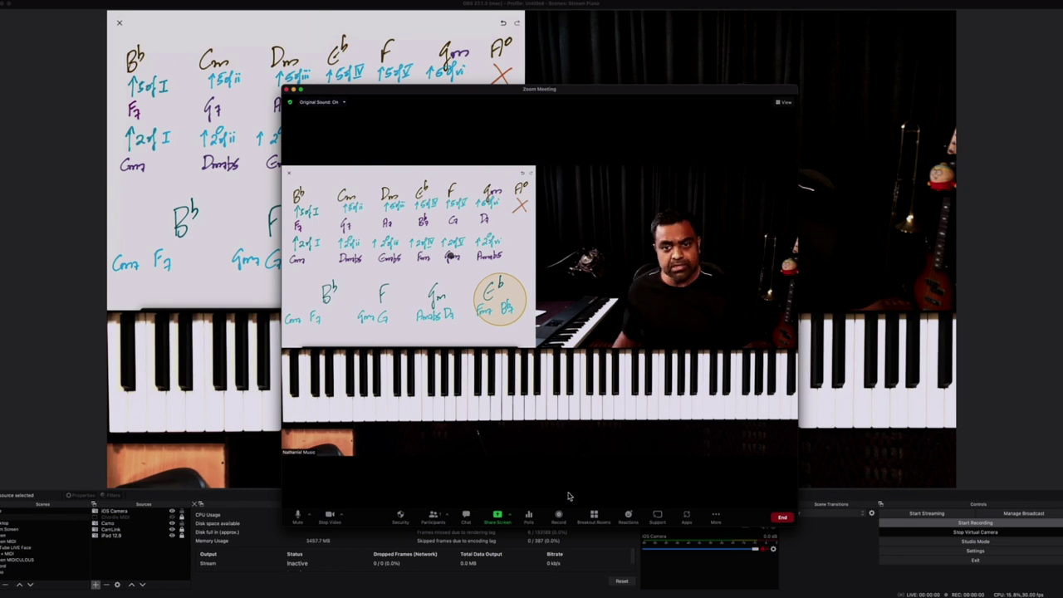
Step: Review Zoom's audio input, microphone, speaker and camera lists without changing any device
left_click(344, 103)
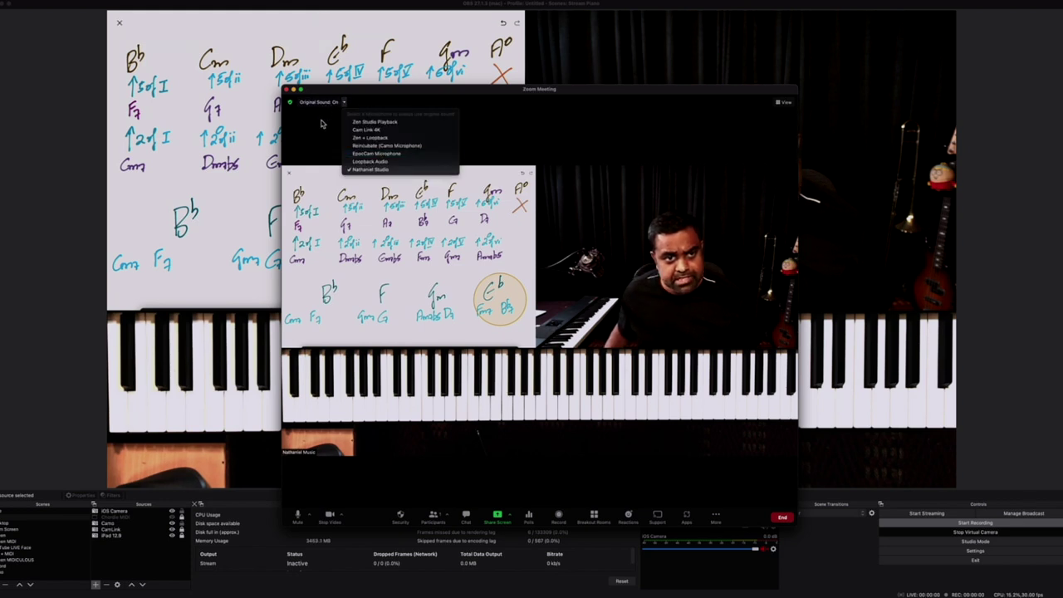
left_click(323, 123)
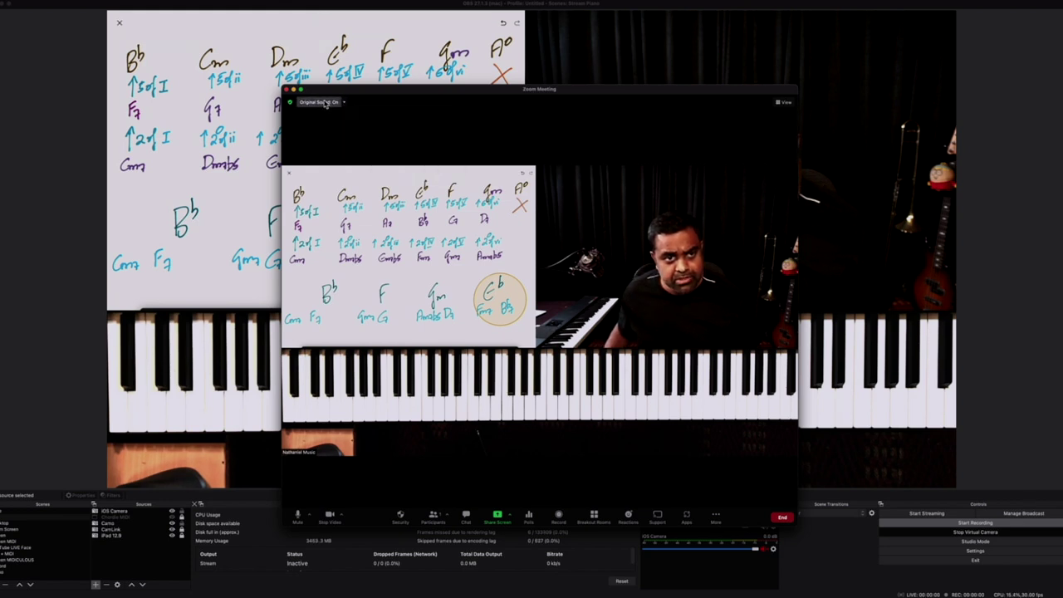
left_click(310, 516)
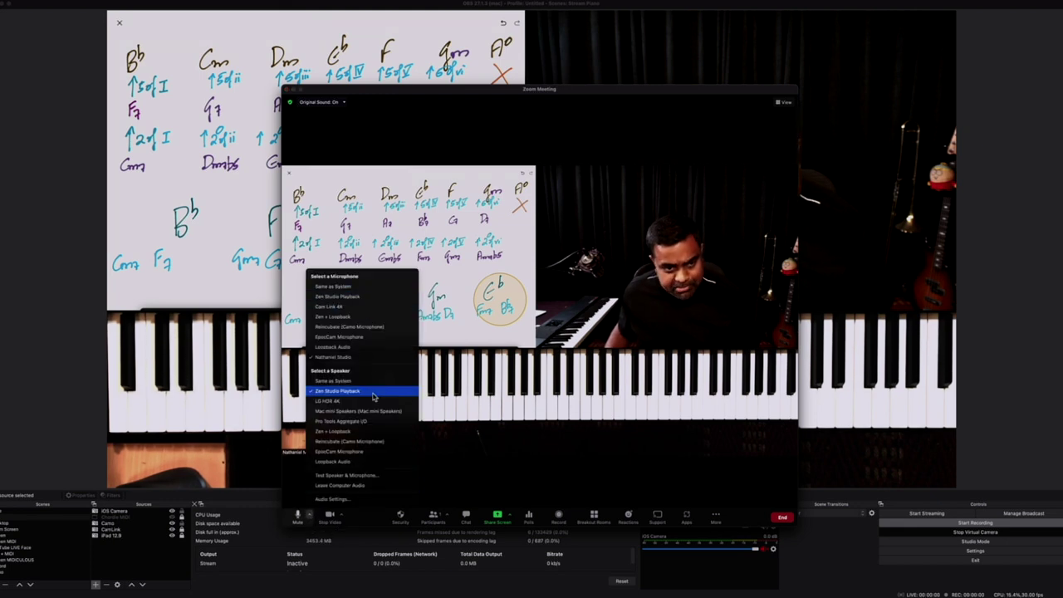
left_click(486, 458)
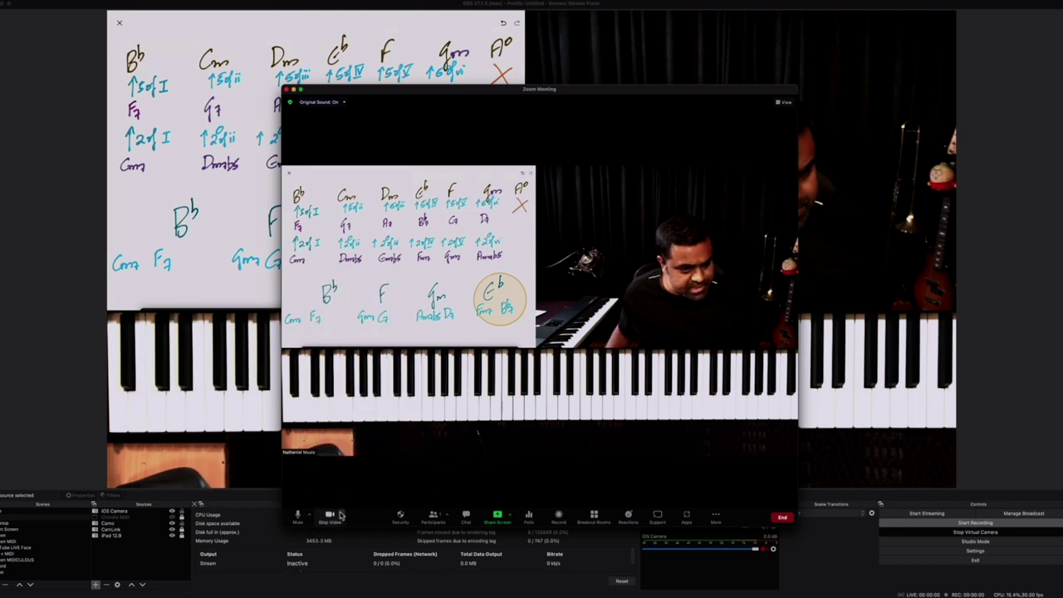
left_click(341, 515)
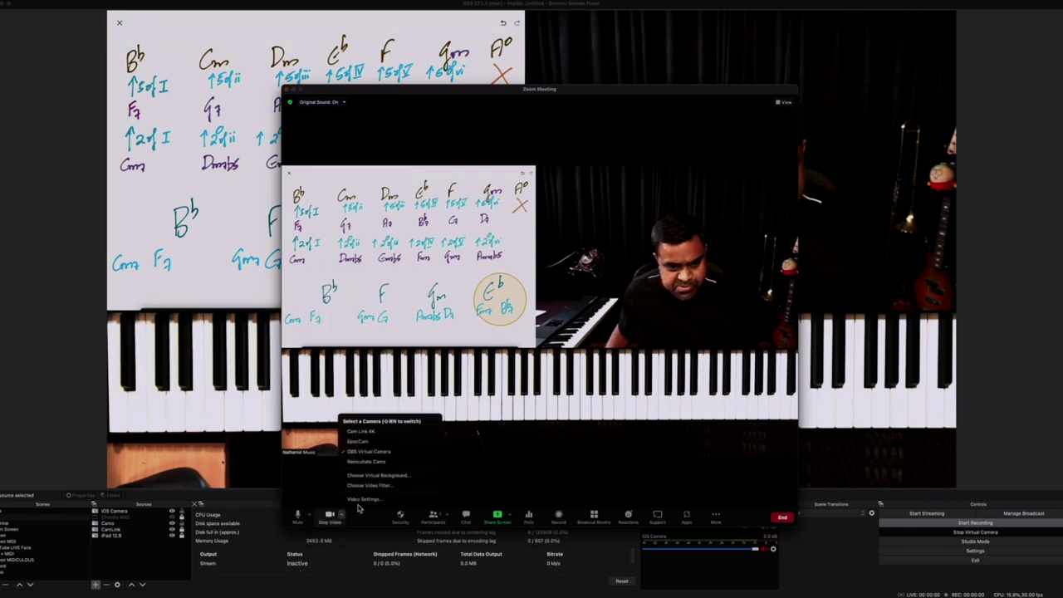
left_click(490, 461)
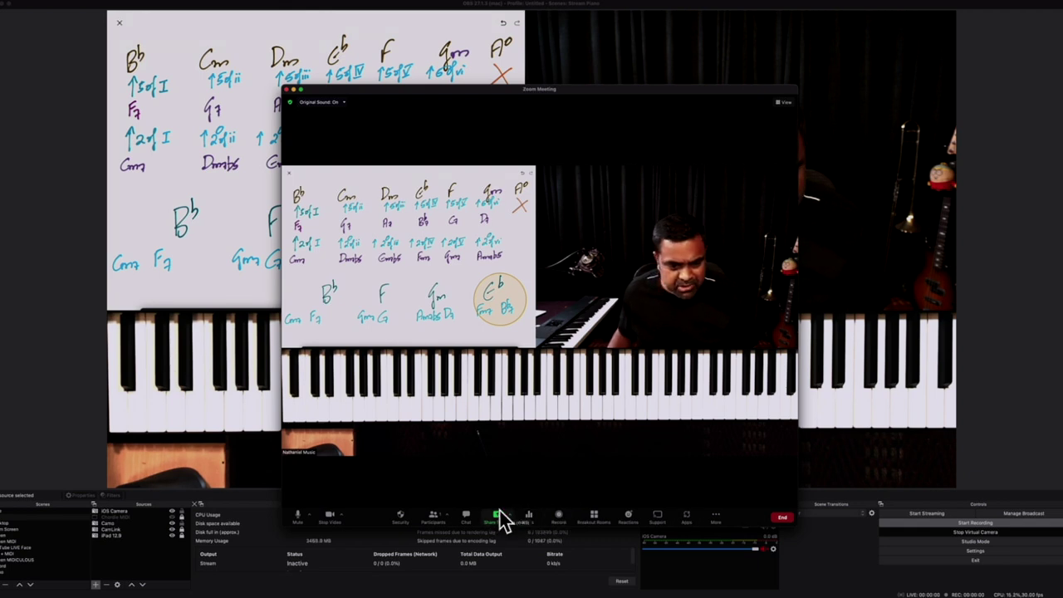
Step: Toggle the Zoom Participants panel, then bring the OBS window back in front
left_click(433, 517)
left_click(439, 518)
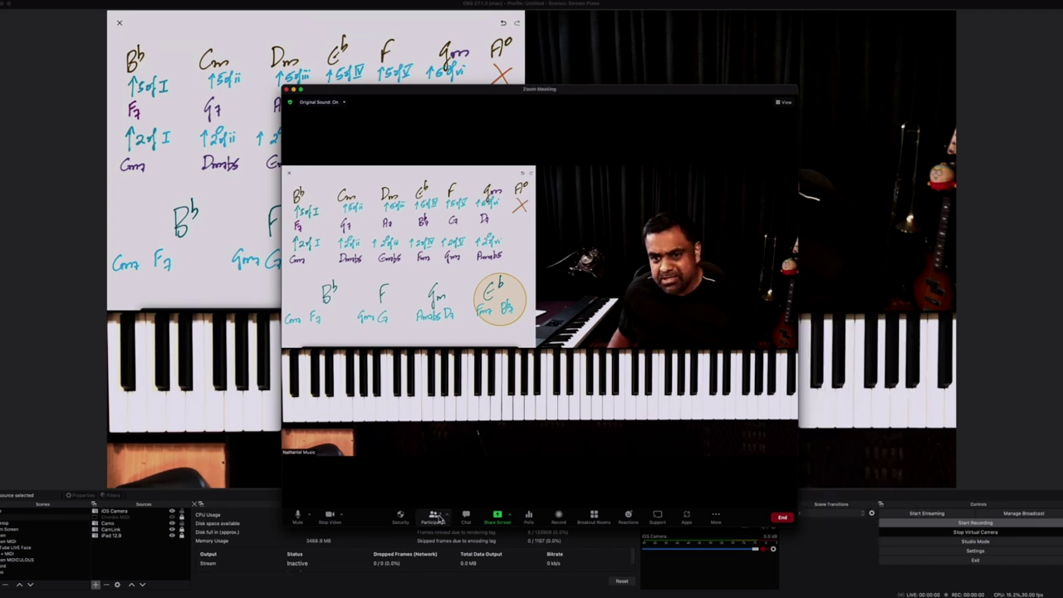
left_click(863, 581)
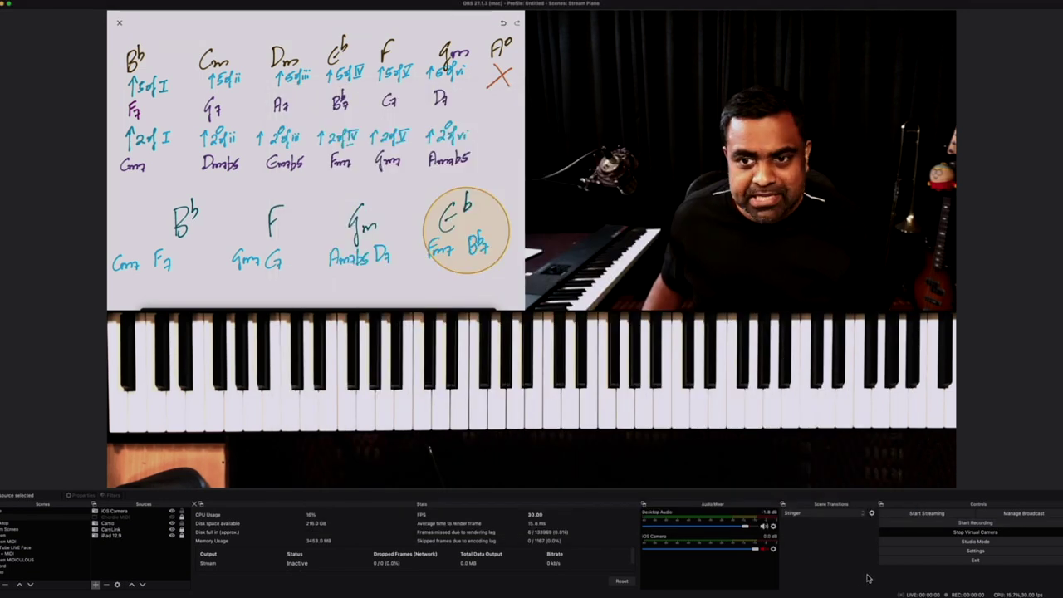